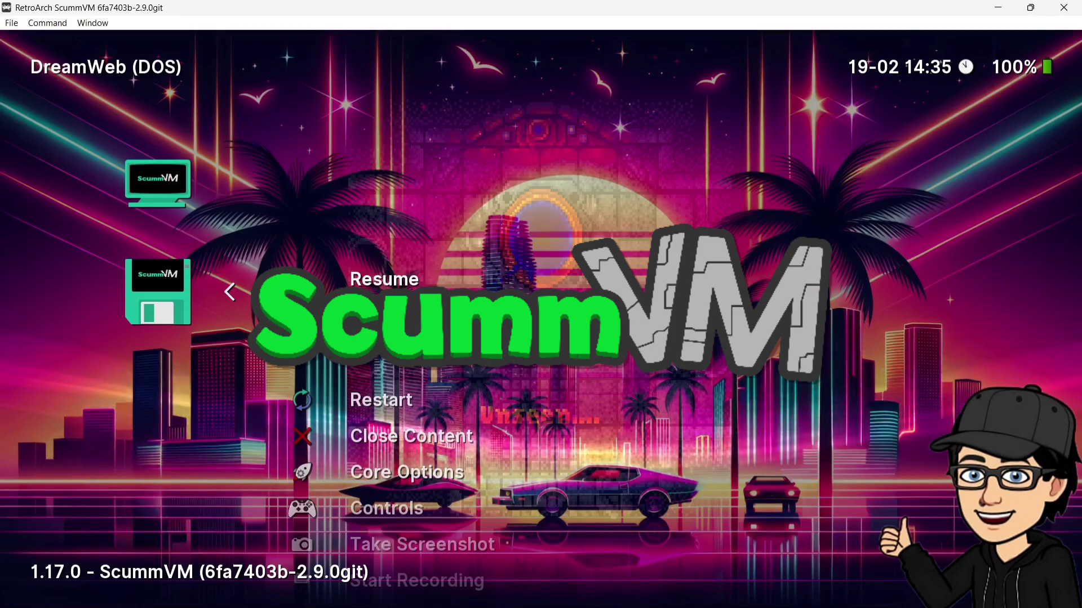
- Move down the DreamWeb Quick Menu toward Close Content
key("Down")
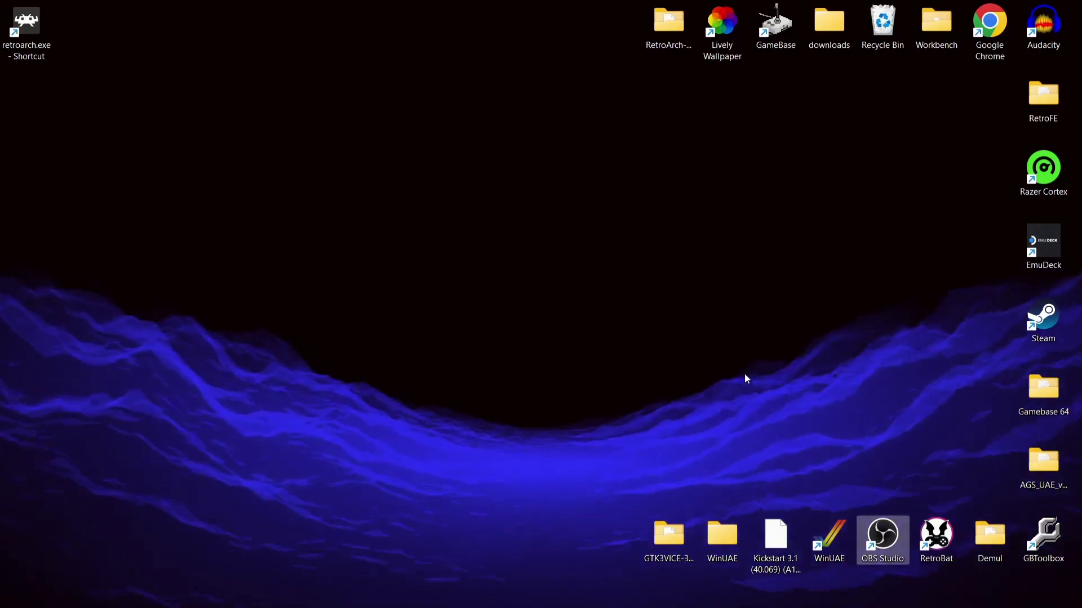
- Bring back the ScummVM site in Chrome and jump to the DreamWeb downloads section
mouse_move(566, 606)
left_click(603, 592)
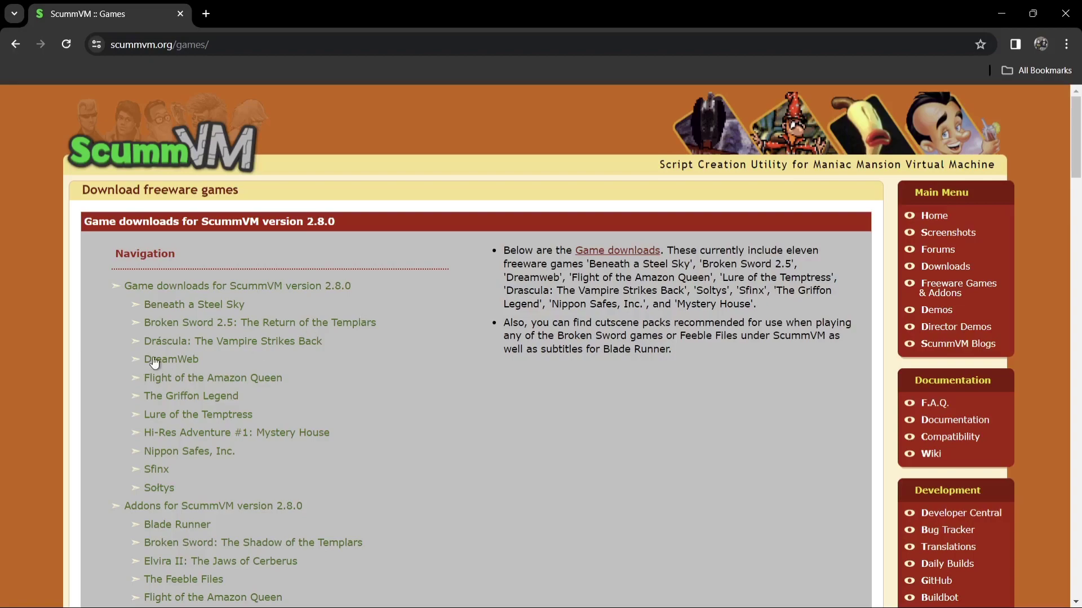
left_click(186, 361)
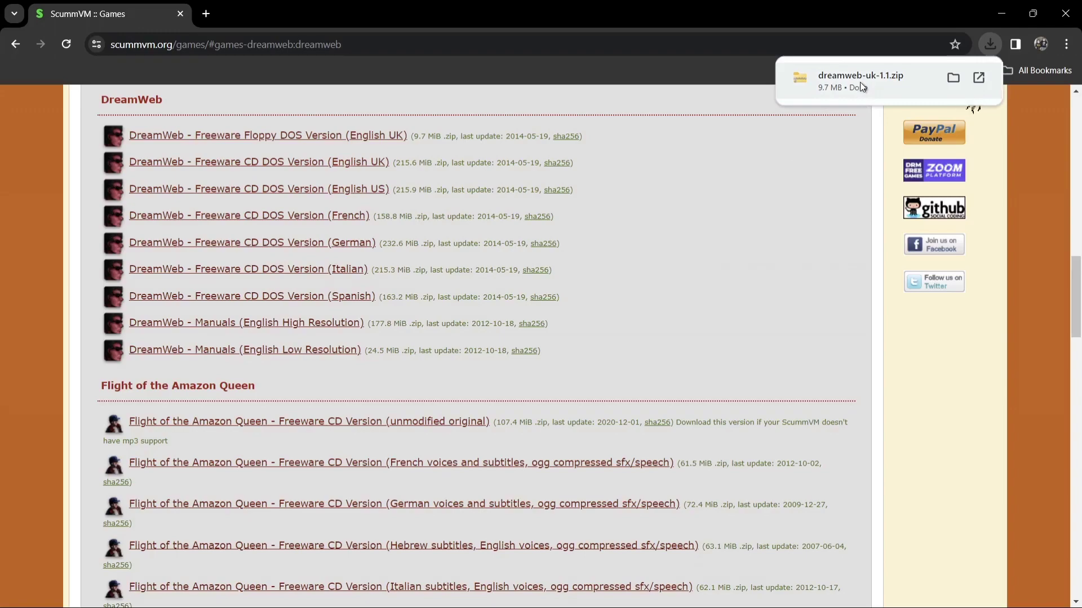
- Open the downloaded dreamweb-uk-1.1.zip and restore its window to a smaller size
left_click(859, 82)
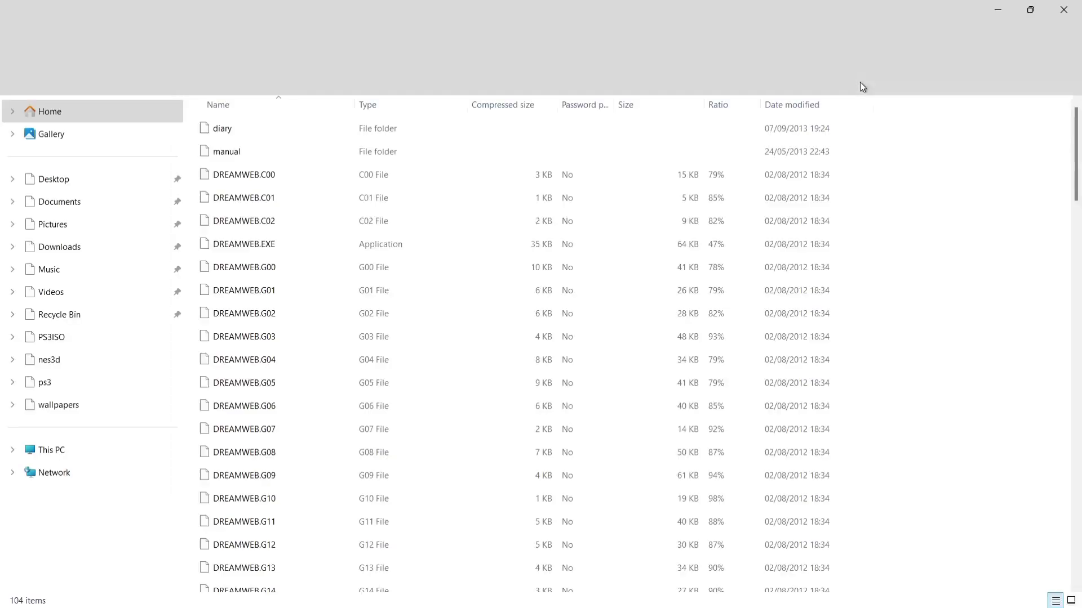
double_click(774, 4)
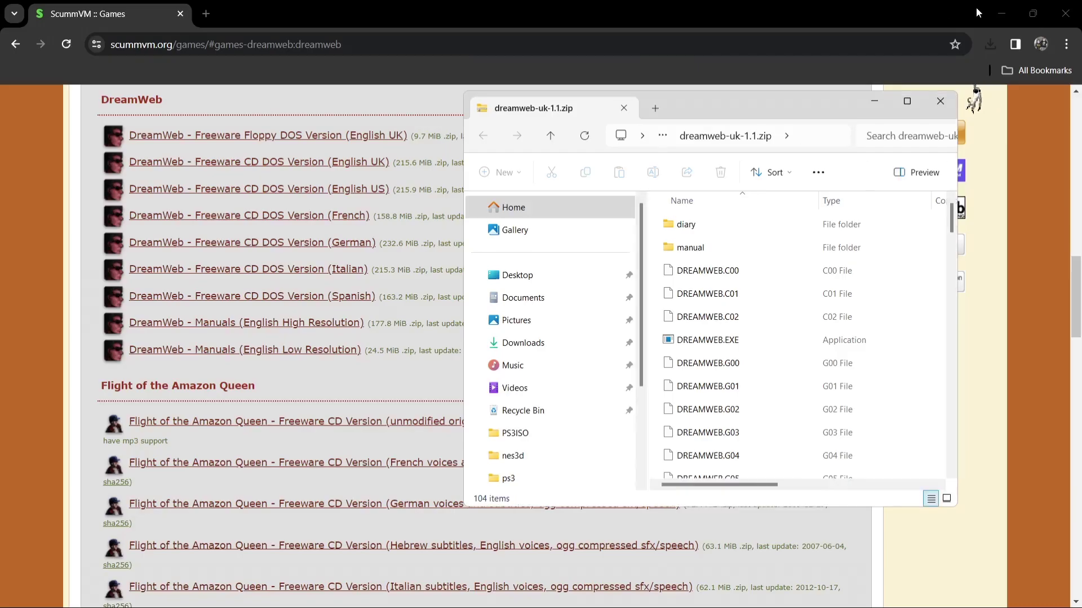
left_click(991, 10)
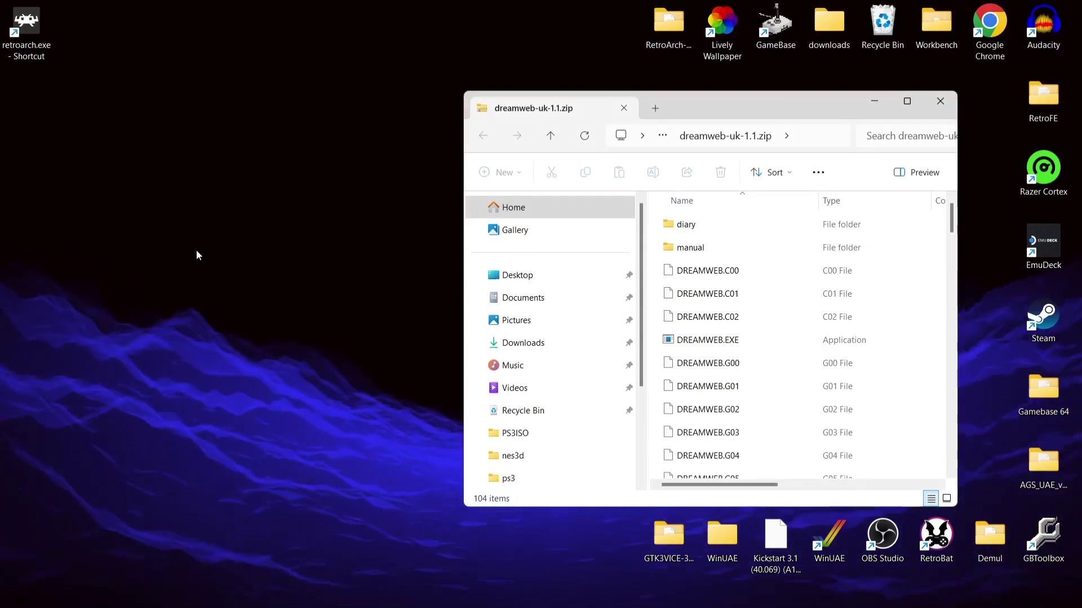
- Create a new desktop folder named Dreamweb
right_click(197, 256)
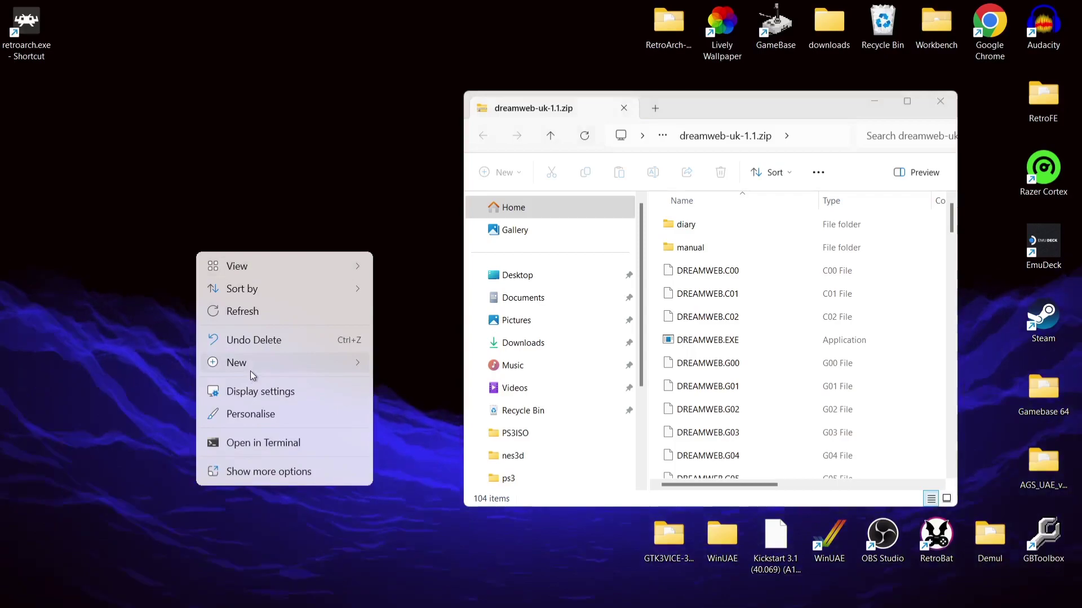
mouse_move(254, 371)
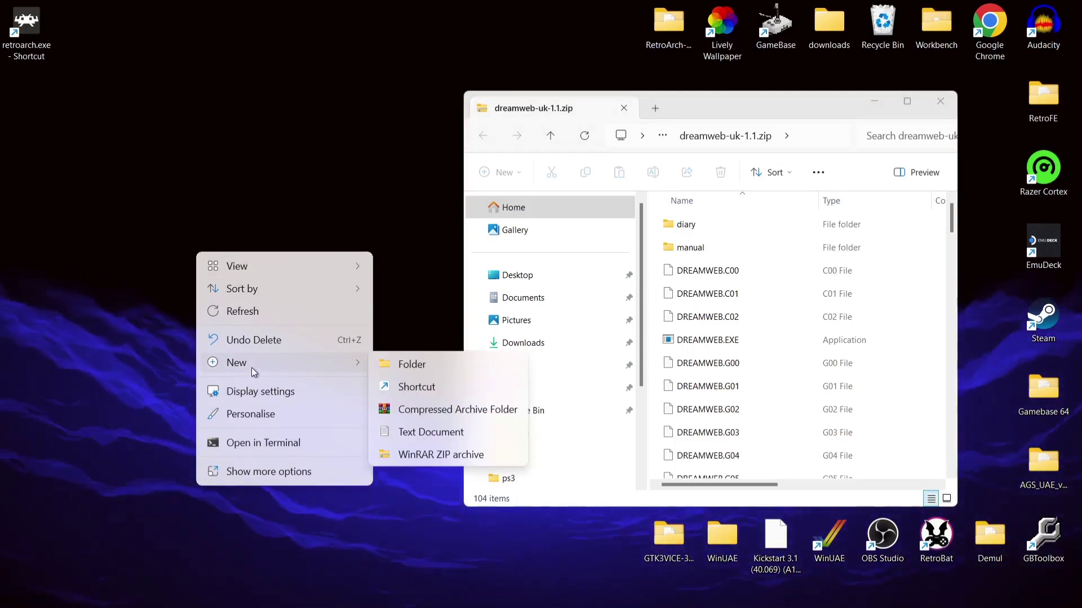
left_click(465, 375)
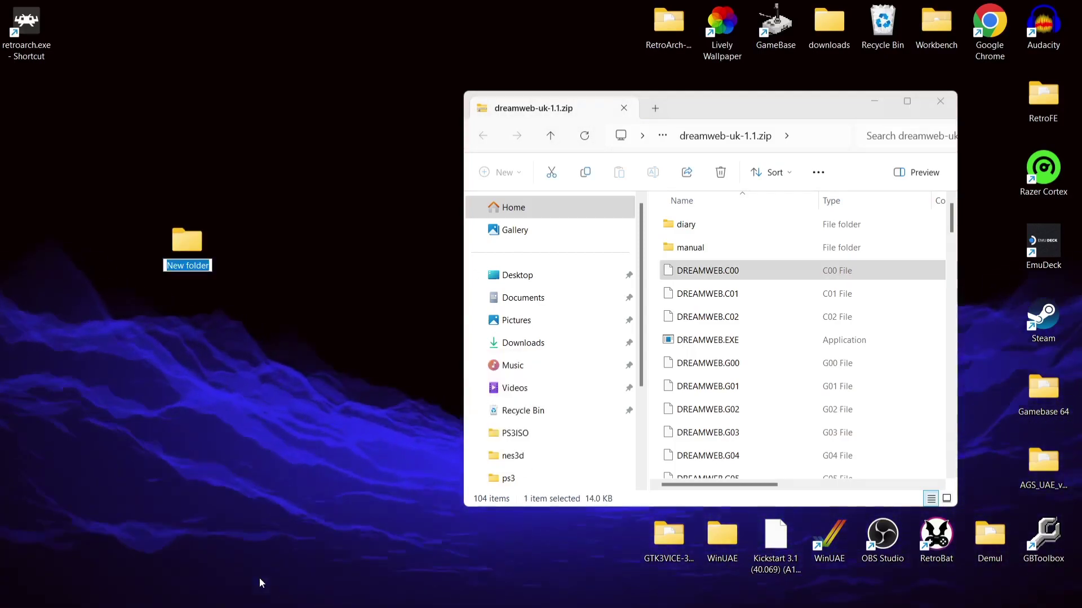
type("Dreamweb")
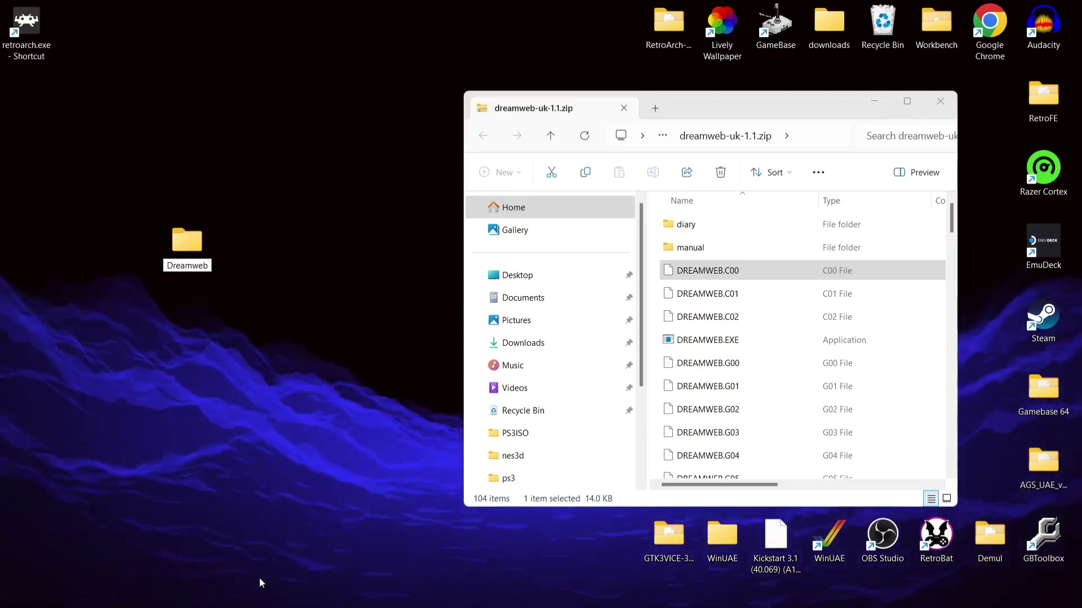
key("Return")
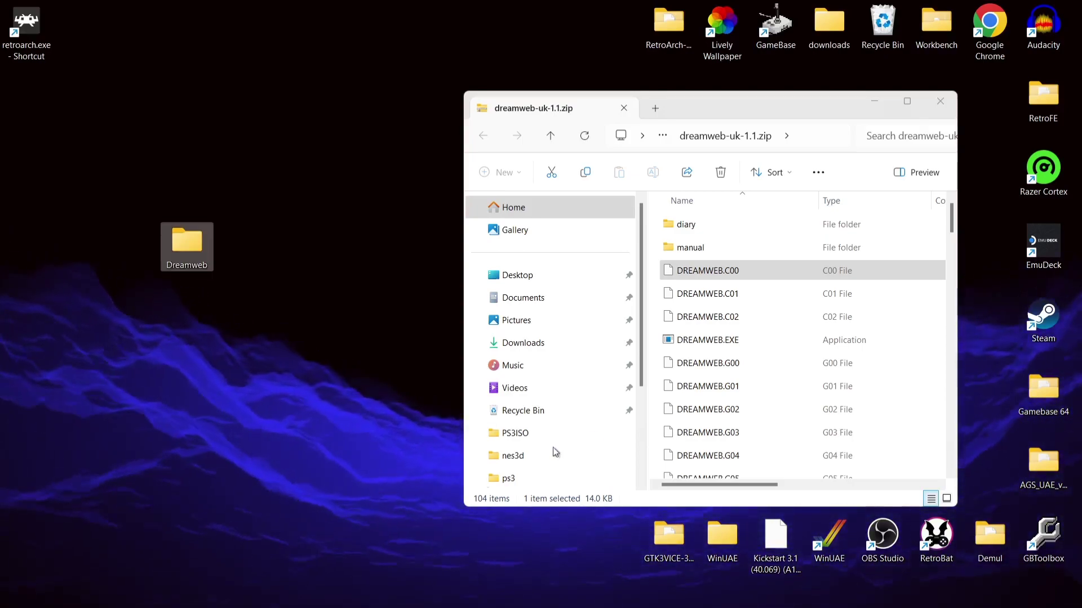
- Copy all the zip's files into the Dreamweb folder and close the archive window
left_click(749, 318)
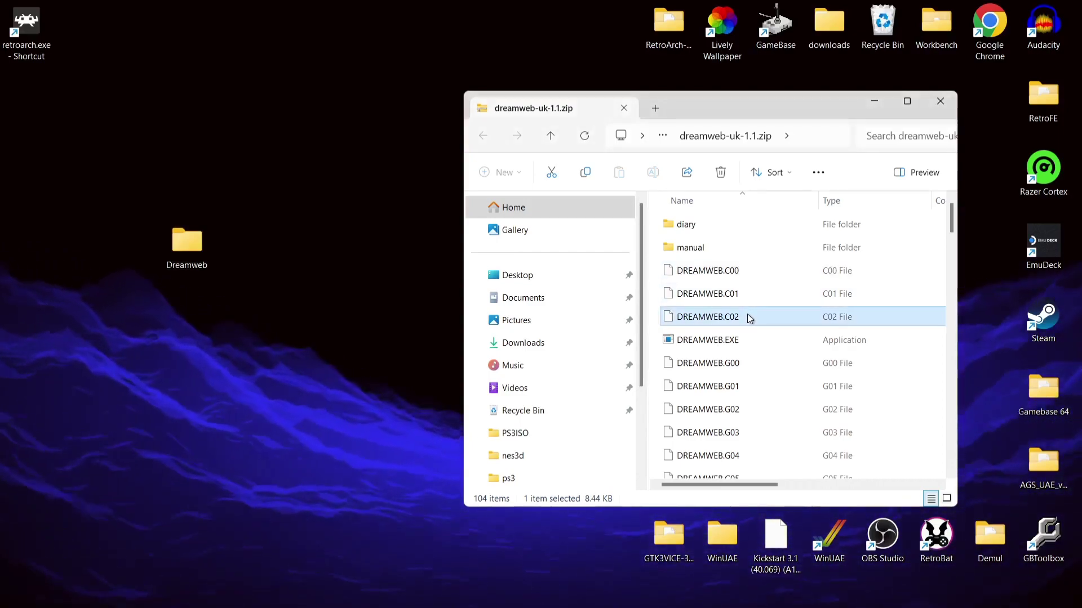
key("ctrl+a")
left_click_drag(714, 296, 182, 248)
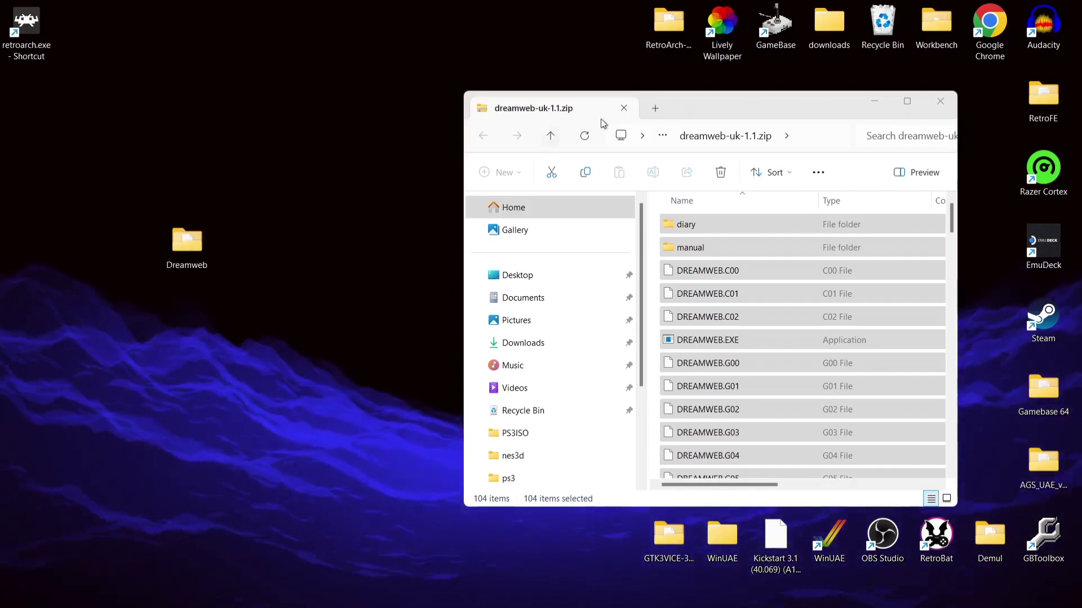
left_click(938, 103)
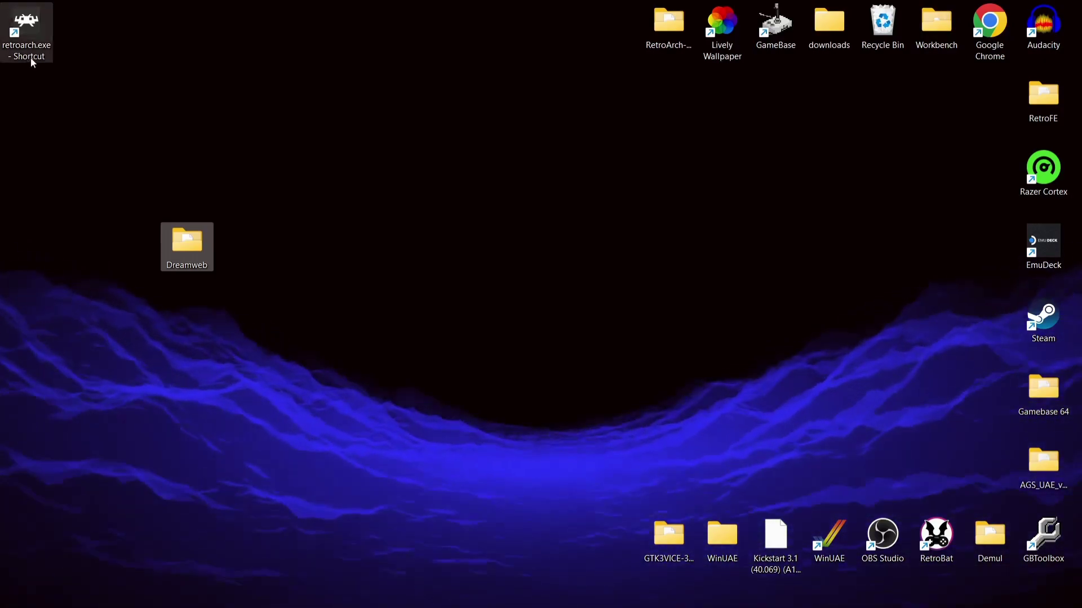
- Launch RetroArch and install the ScummVM core from the Online Updater's core downloader
left_click(26, 40)
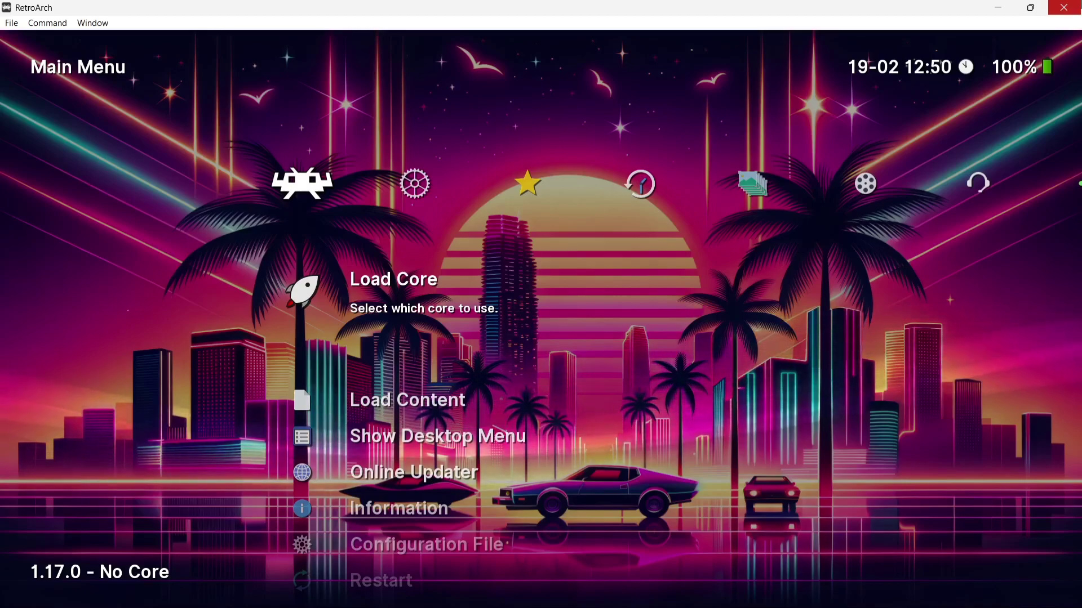
key("Down")
key("Down")
key("Down")
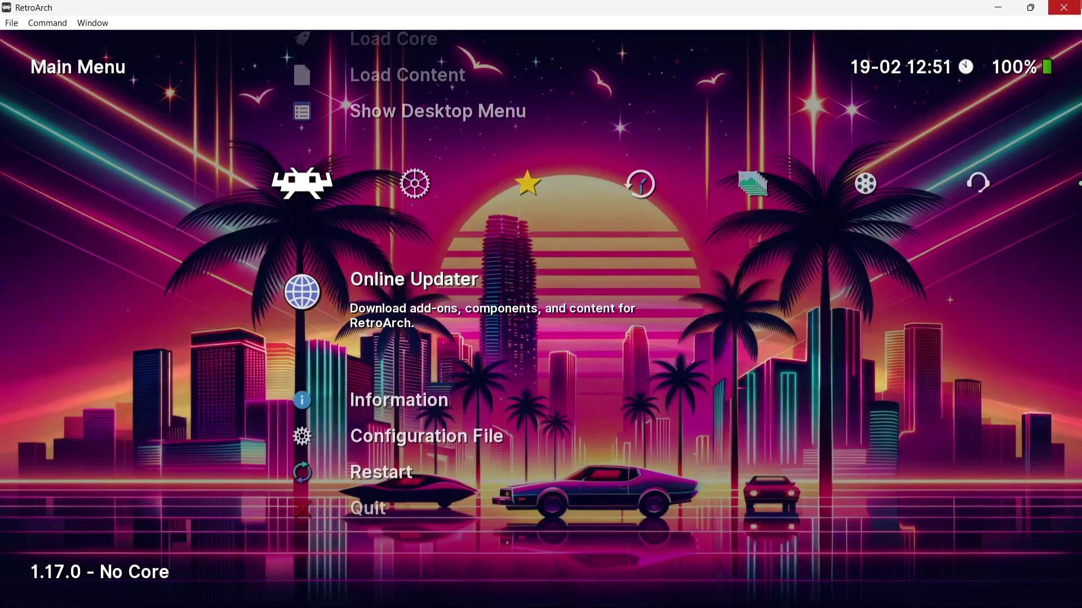
key("Return")
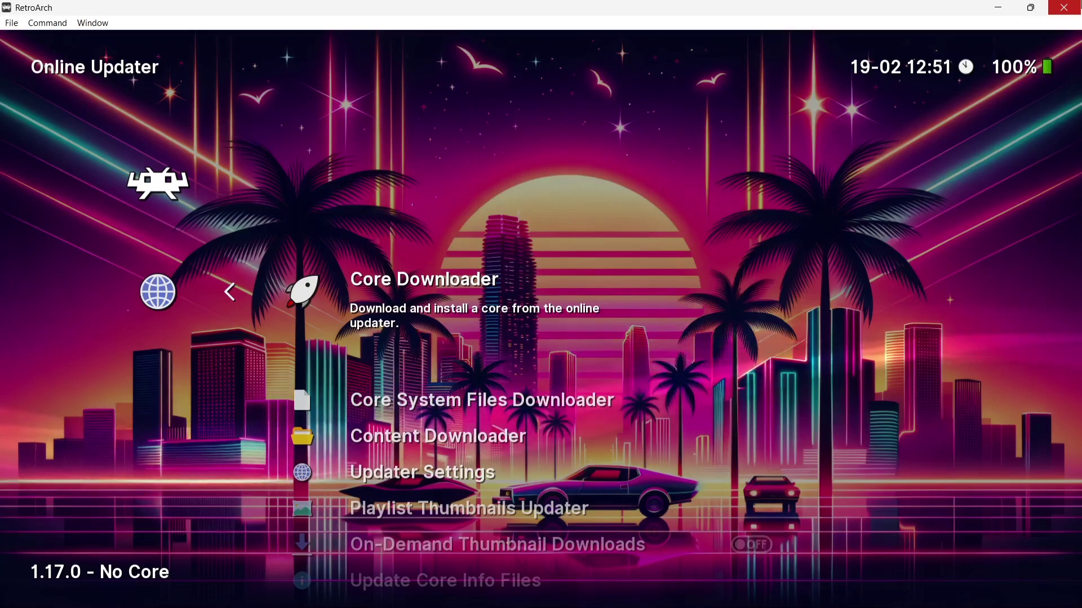
key("Return")
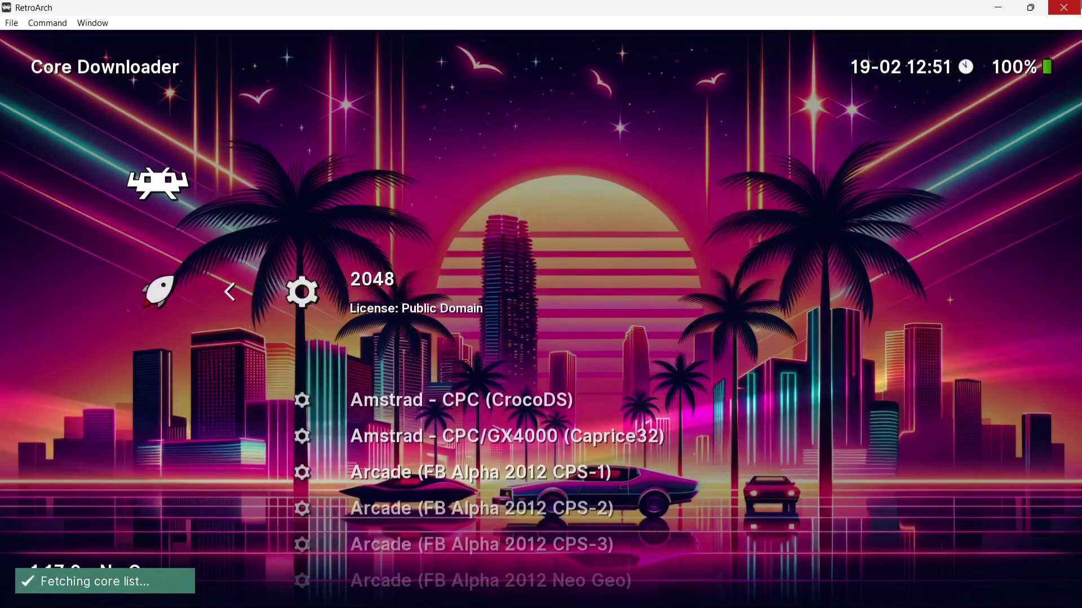
key("Down")
key("Down")
key("Down")
key("Down")
key("Down")
key("Down")
key("Down")
key("Down")
key("Down")
key("Down")
key("Down")
key("Down")
key("Down")
key("Down")
key("Down")
key("Down")
key("Down")
key("Down")
key("Down")
key("Down")
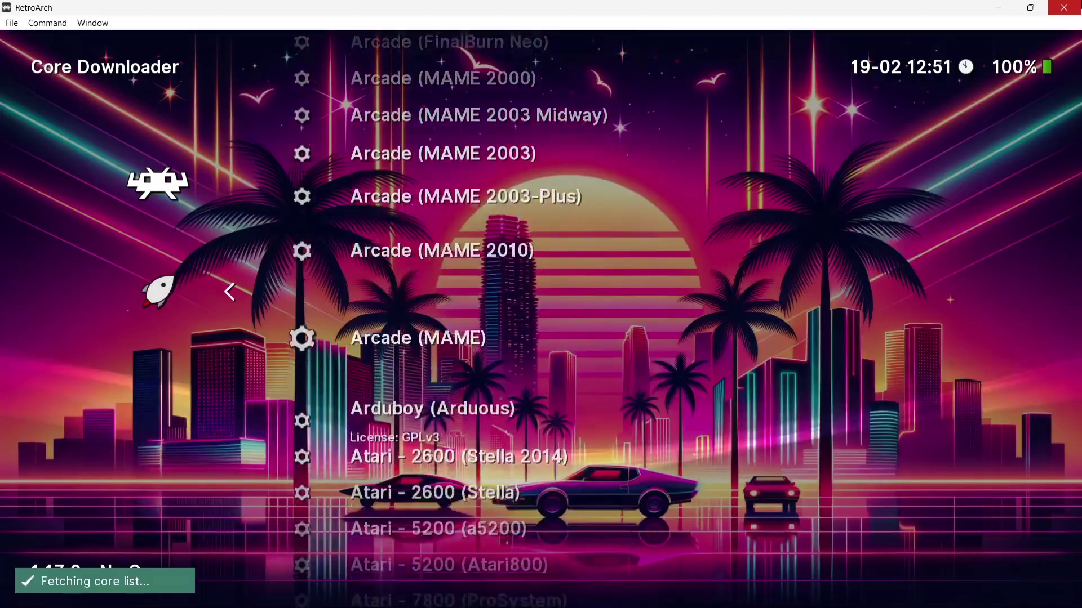
key("Down")
key("Down")
key("Down")
key("Down")
key("Down")
key("Down")
key("Down")
key("Down")
key("Down")
key("Down")
key("Down")
key("Down")
key("Down")
key("Down")
key("Down")
key("Down")
key("Down")
key("Down")
key("Down")
key("Down")
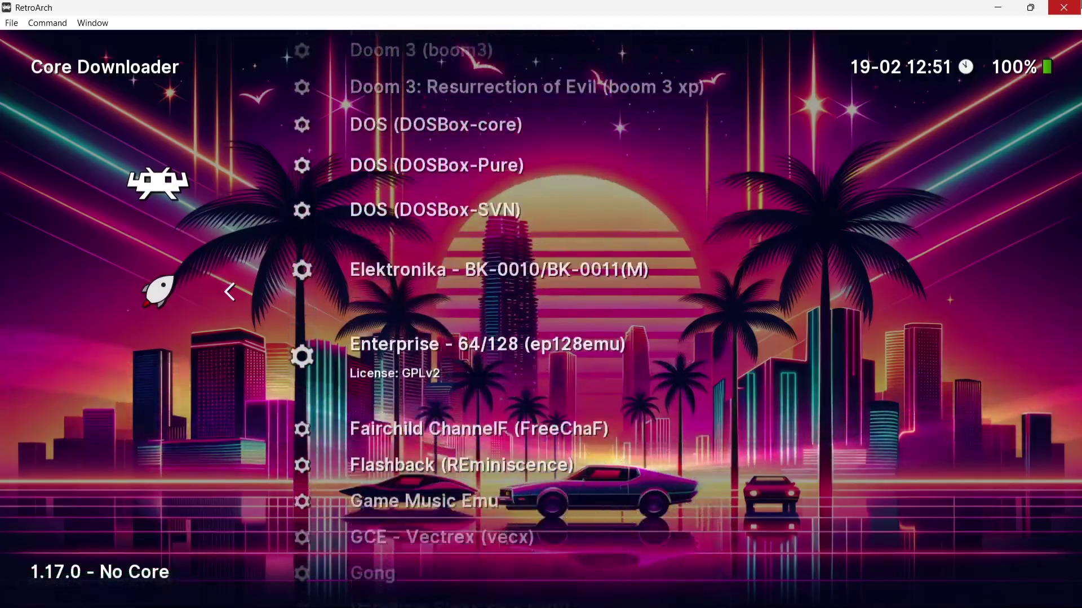
key("Down")
key("Down")
key("Down")
key("Down")
key("Down")
key("Down")
key("Down")
key("Down")
key("Down")
key("Down")
key("Down")
key("Down")
key("Down")
key("Down")
key("Down")
key("Down")
key("Down")
key("Down")
key("Down")
key("Down")
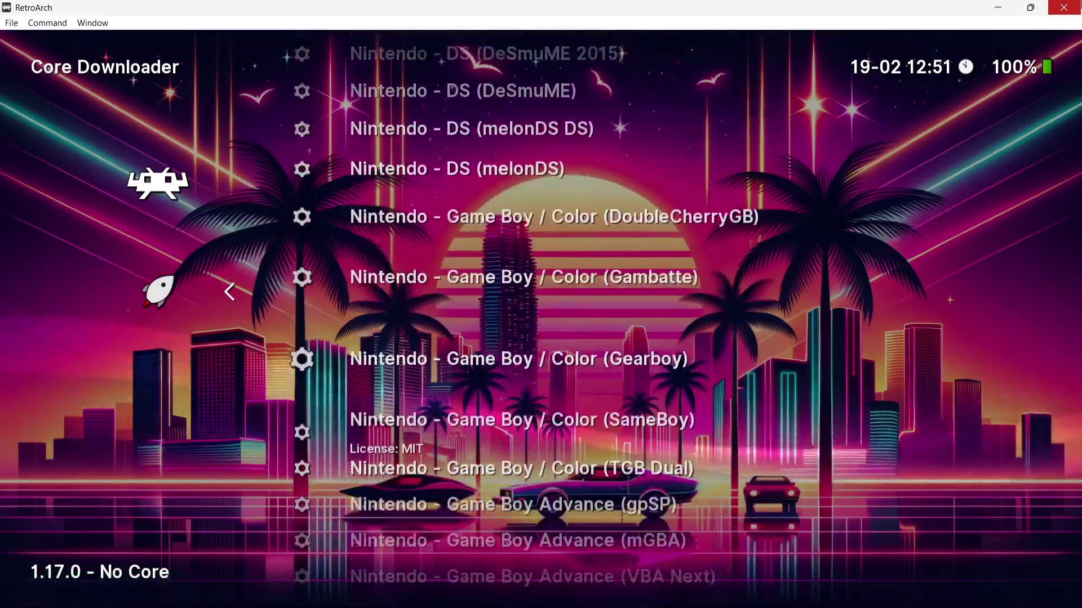
key("Down")
key("Down")
key("Down")
key("Down")
key("Down")
key("Down")
key("Down")
key("Down")
key("Down")
key("Down")
key("Down")
key("Down")
key("Down")
key("Down")
key("Down")
key("Down")
key("Down")
key("Down")
key("Down")
key("Down")
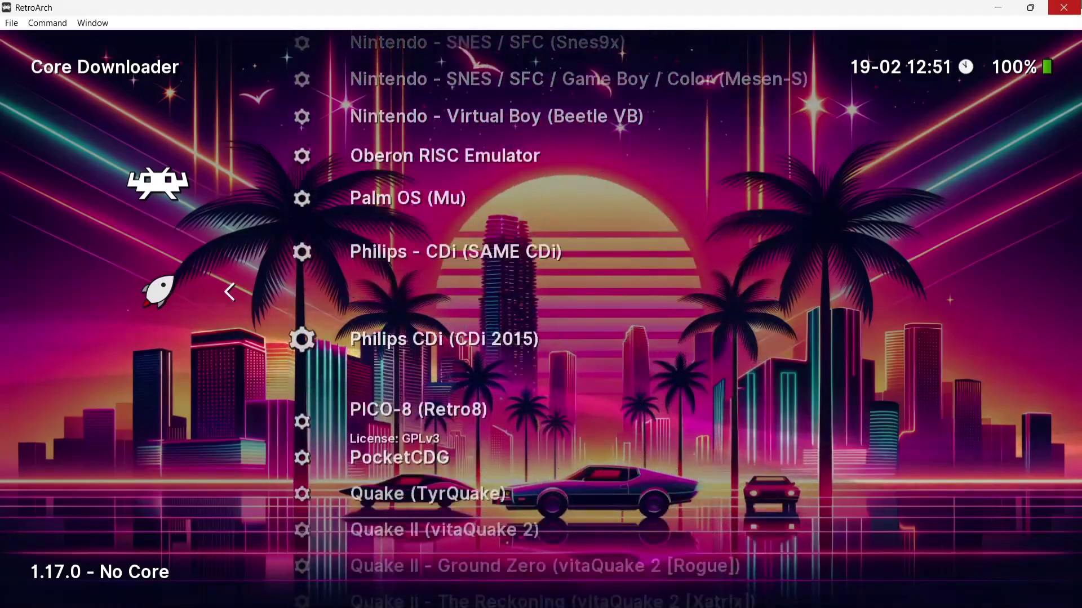
key("Up")
key("Up")
key("Up")
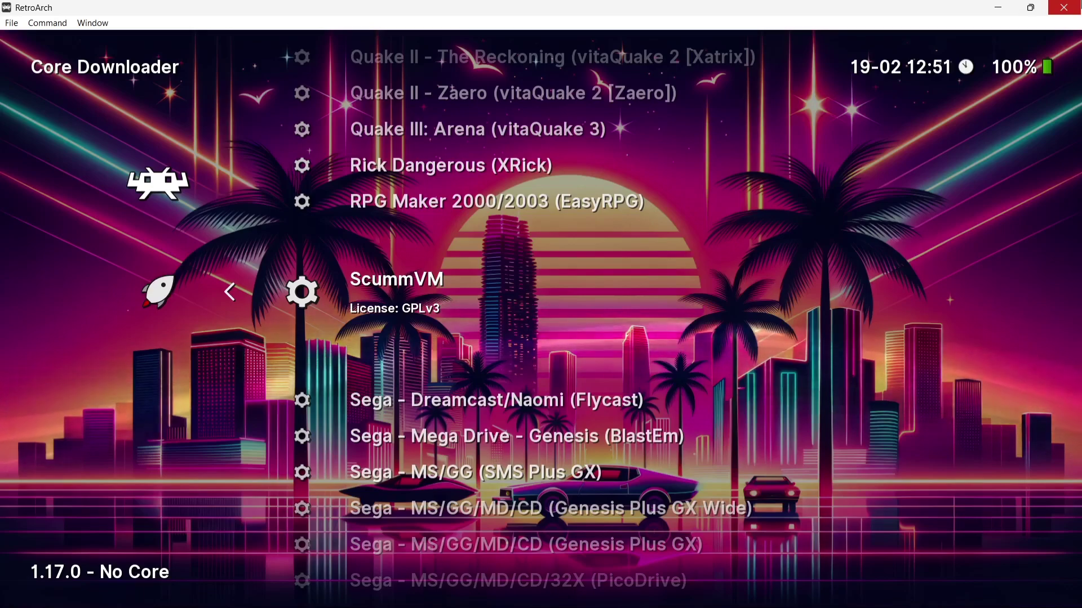
key("Return")
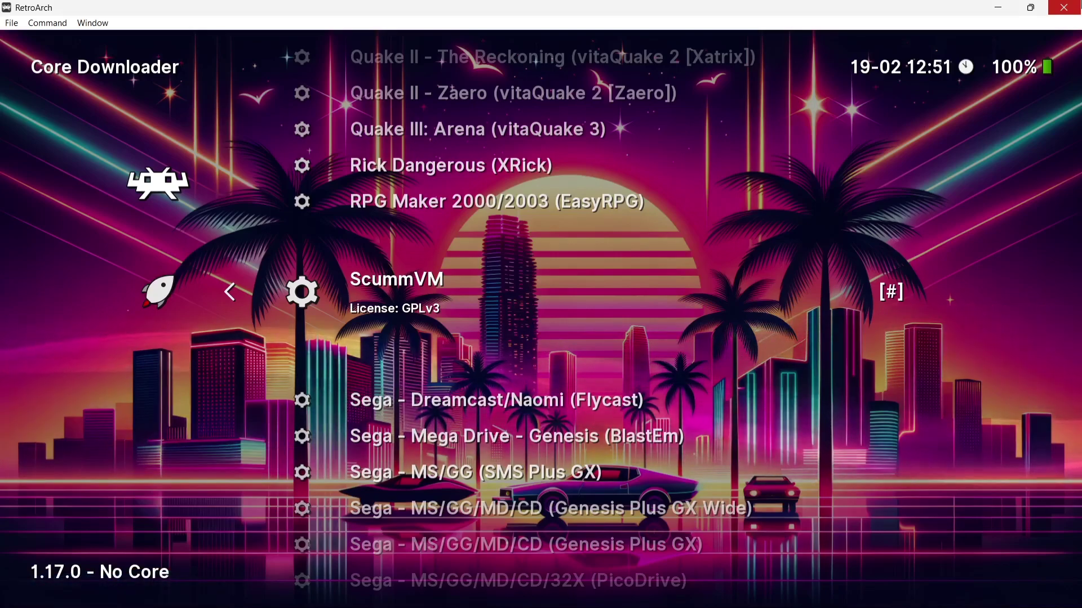
- Save the current configuration to retroarch.cfg from the Configuration File menu
key("BackSpace")
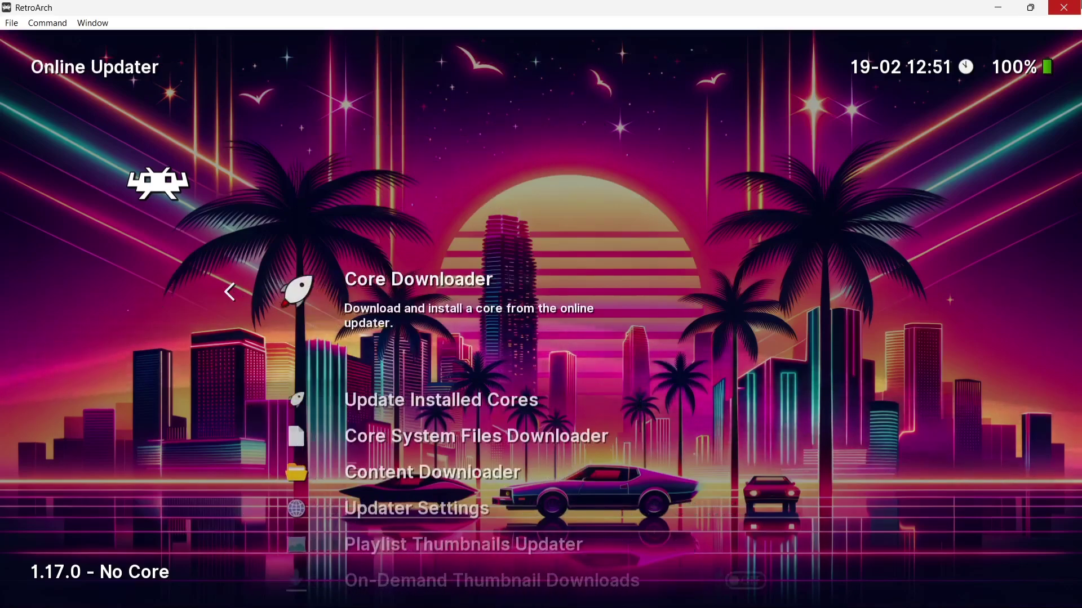
key("BackSpace")
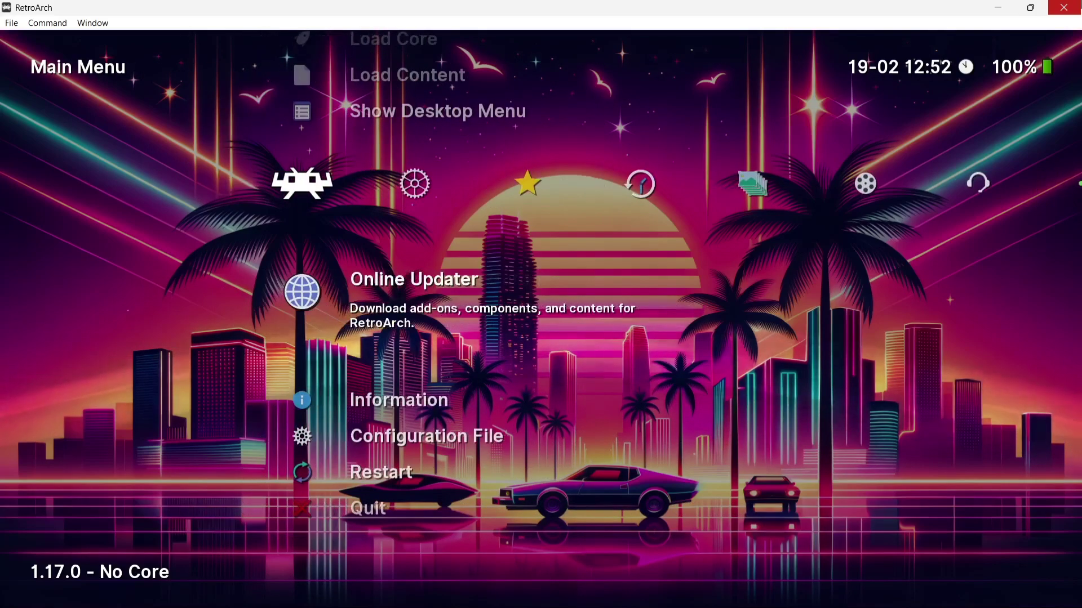
key("Down")
key("Down")
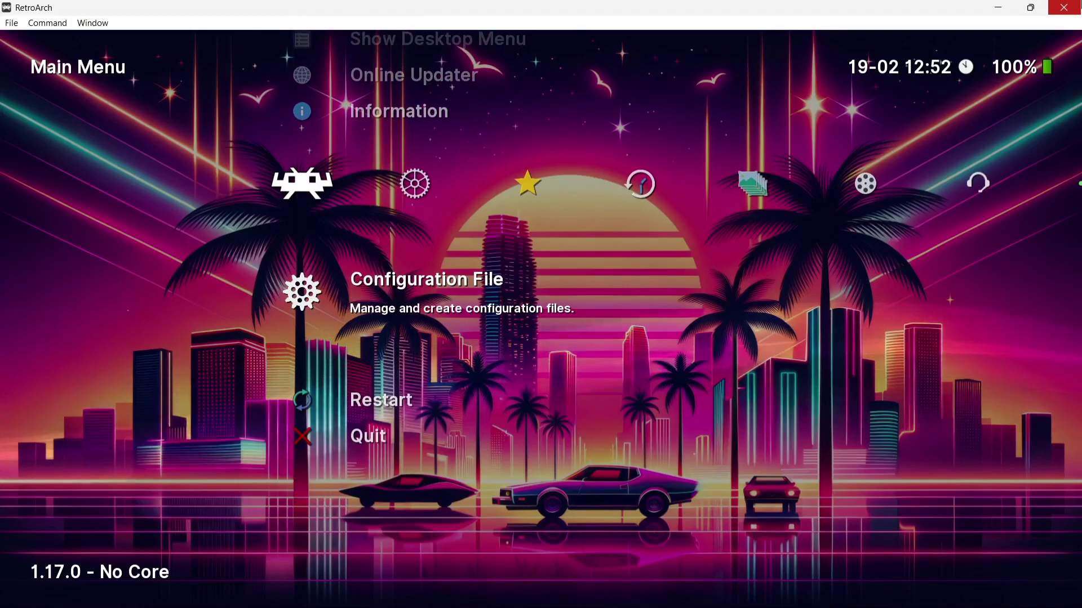
key("Return")
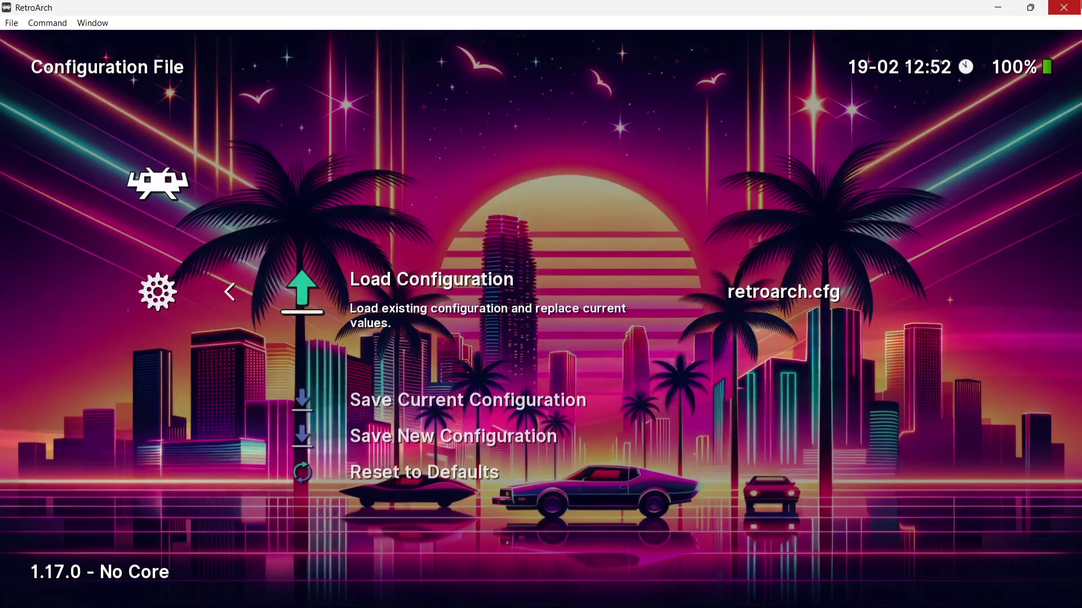
key("Down")
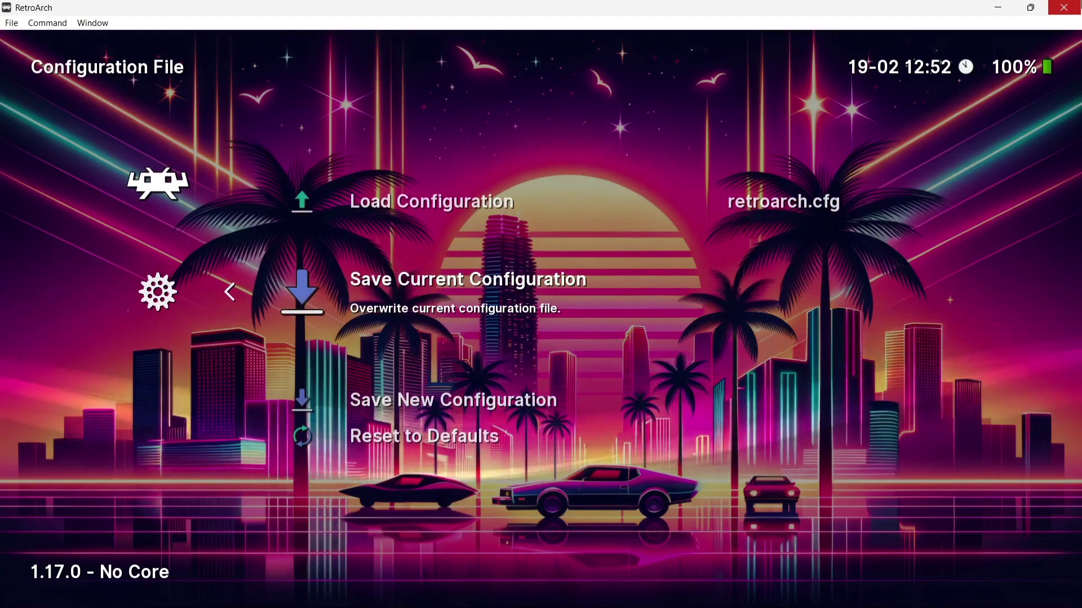
key("Return")
key("BackSpace")
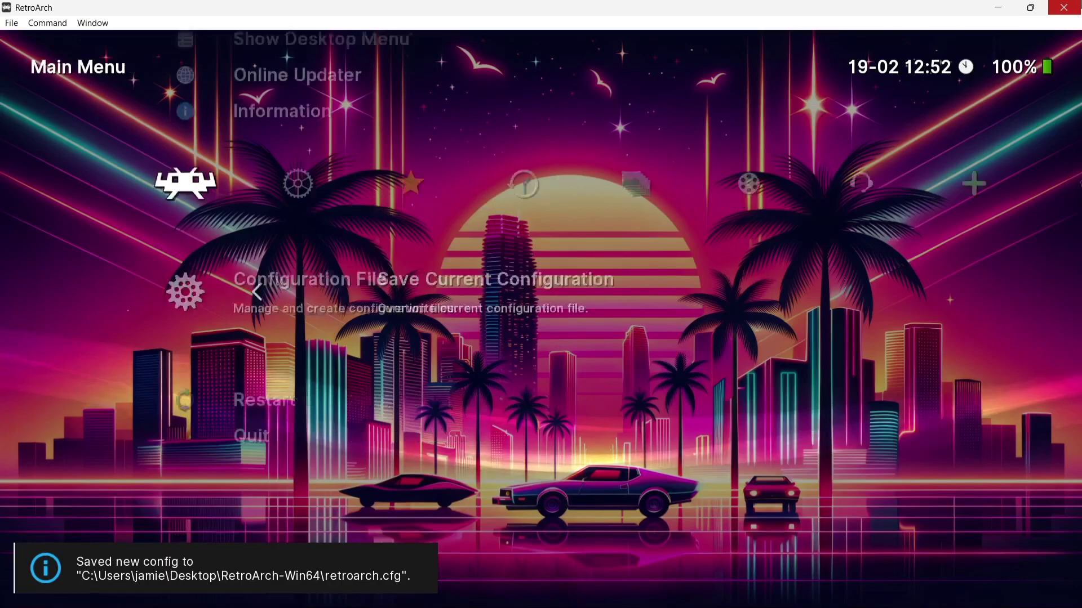
key("Down")
key("Down")
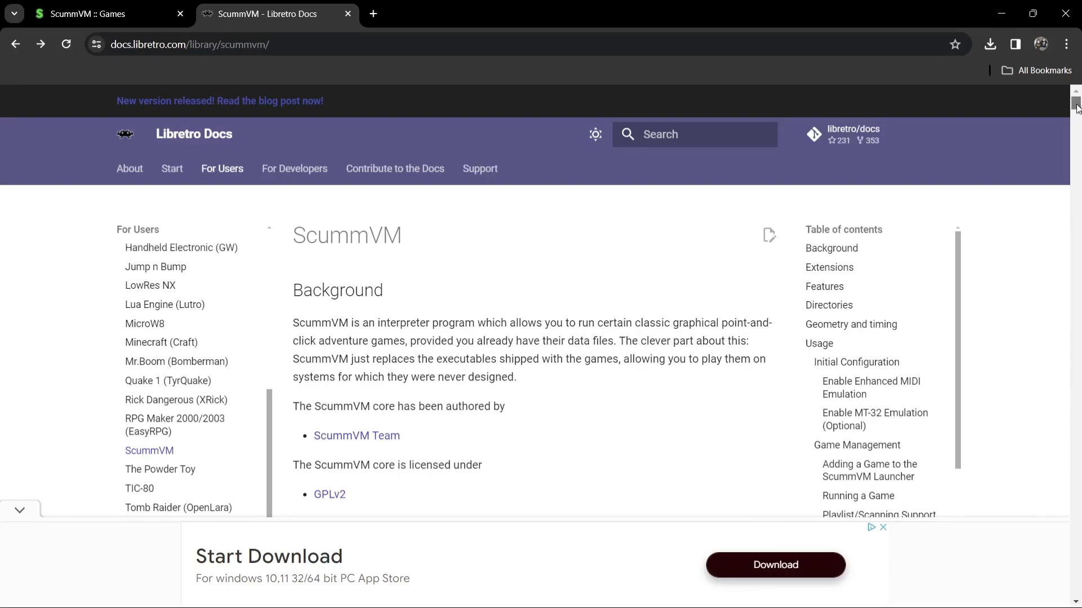
- Download ScummVM.zip from the docs' Initial Configuration section and open the archive
left_click_drag(1076, 107, 1077, 160)
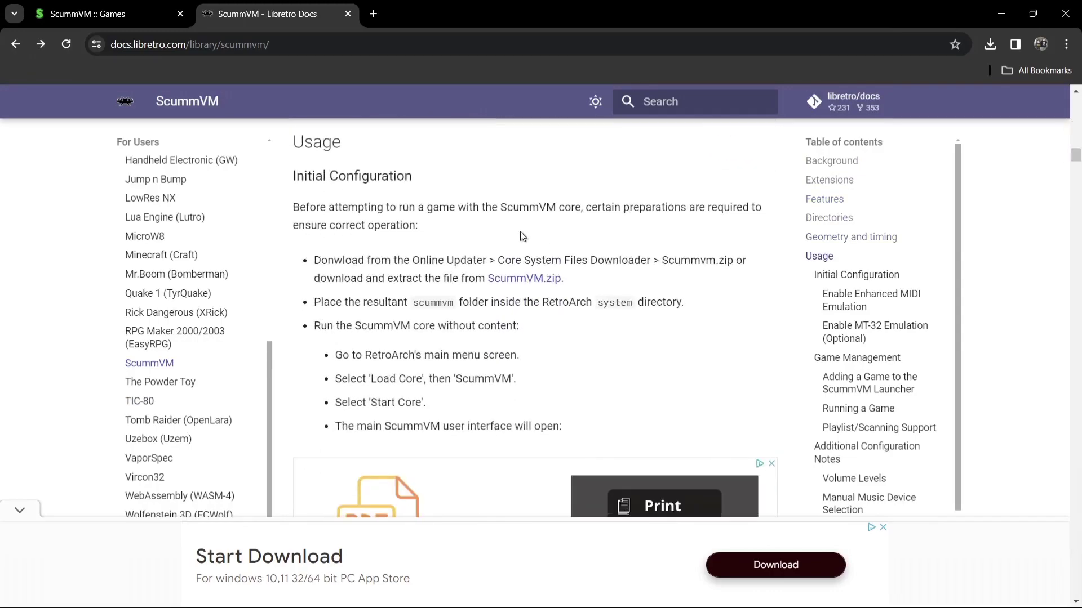
left_click(539, 279)
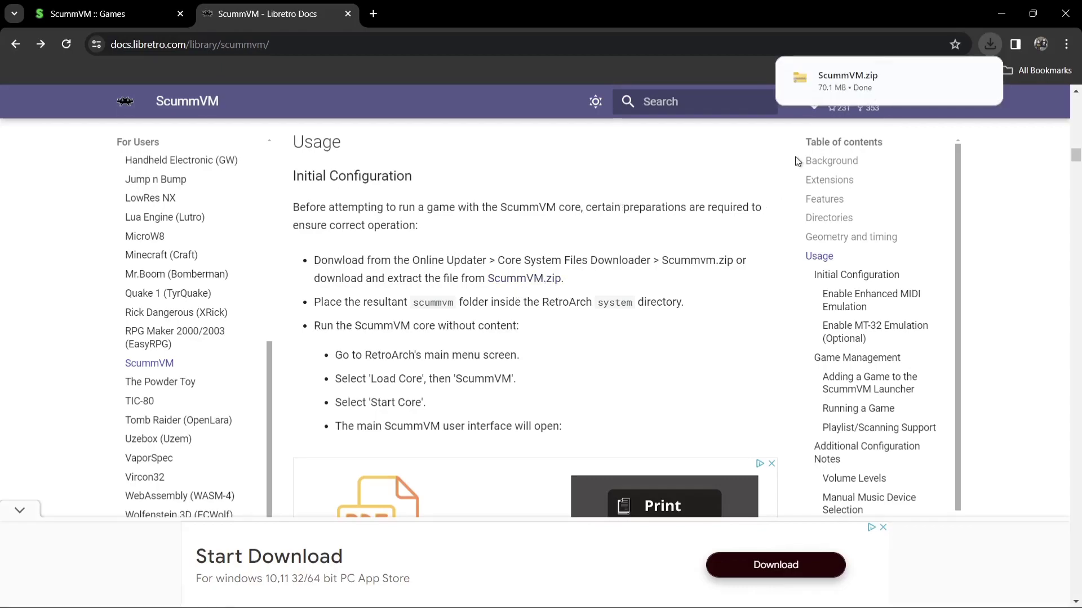
left_click(875, 83)
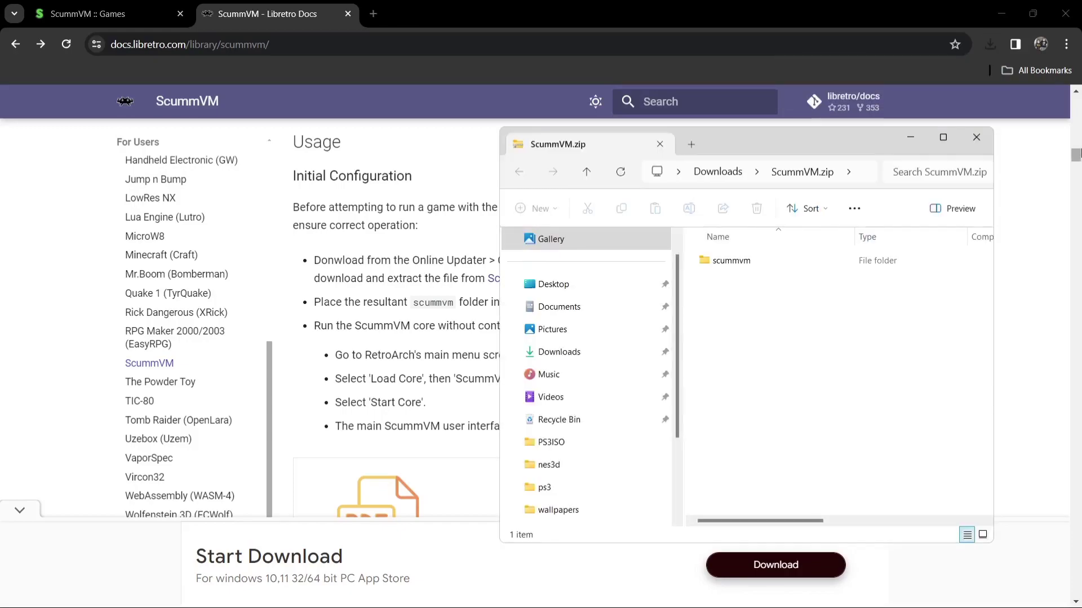
- Copy the scummvm folder from ScummVM.zip onto the desktop and close the archive
left_click(1001, 14)
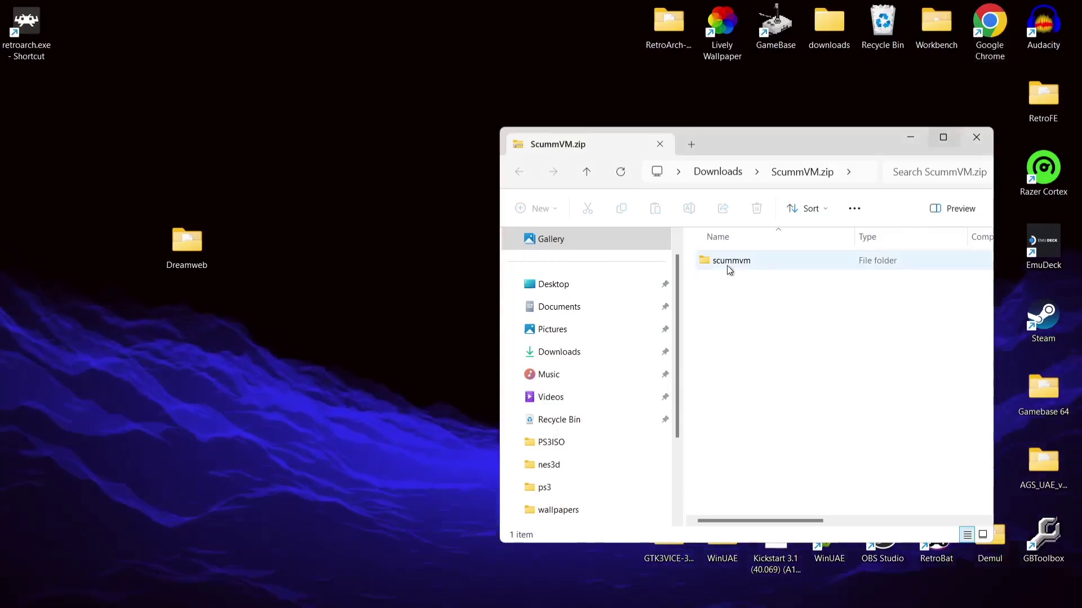
double_click(797, 263)
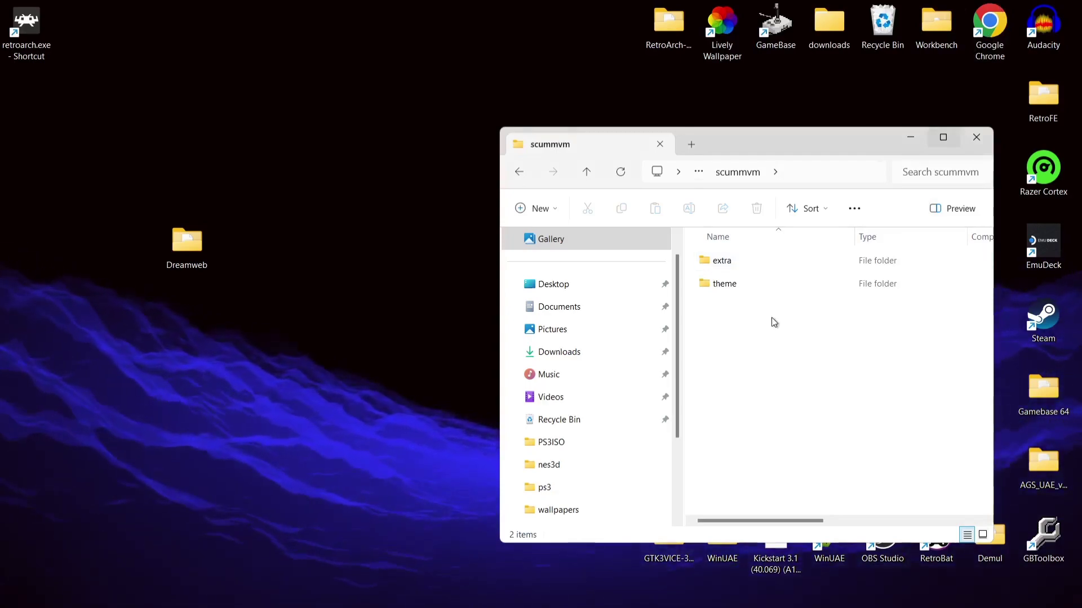
left_click(518, 172)
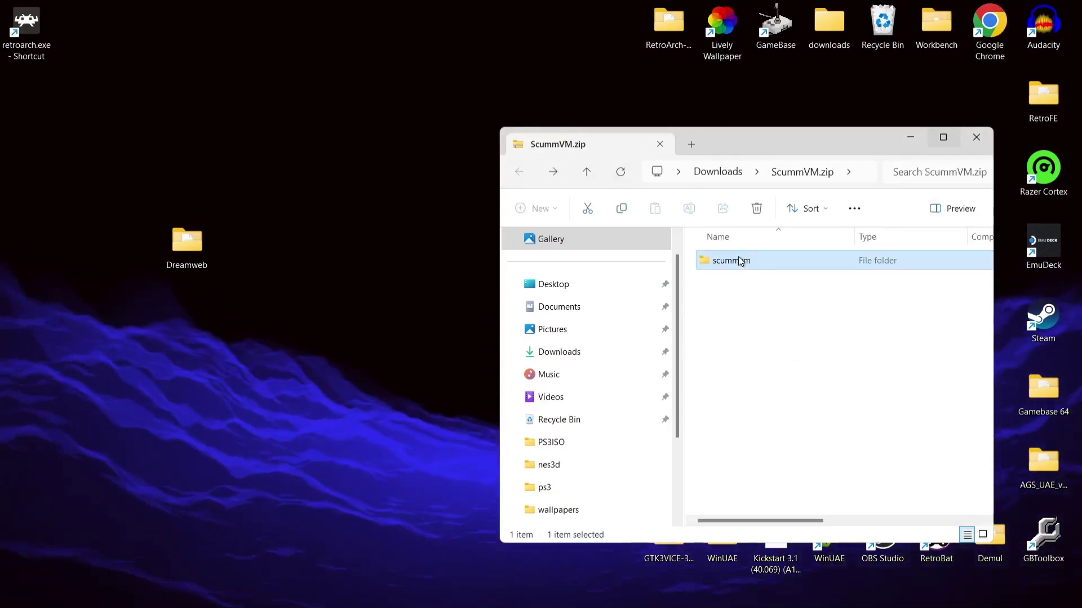
left_click_drag(740, 261, 345, 114)
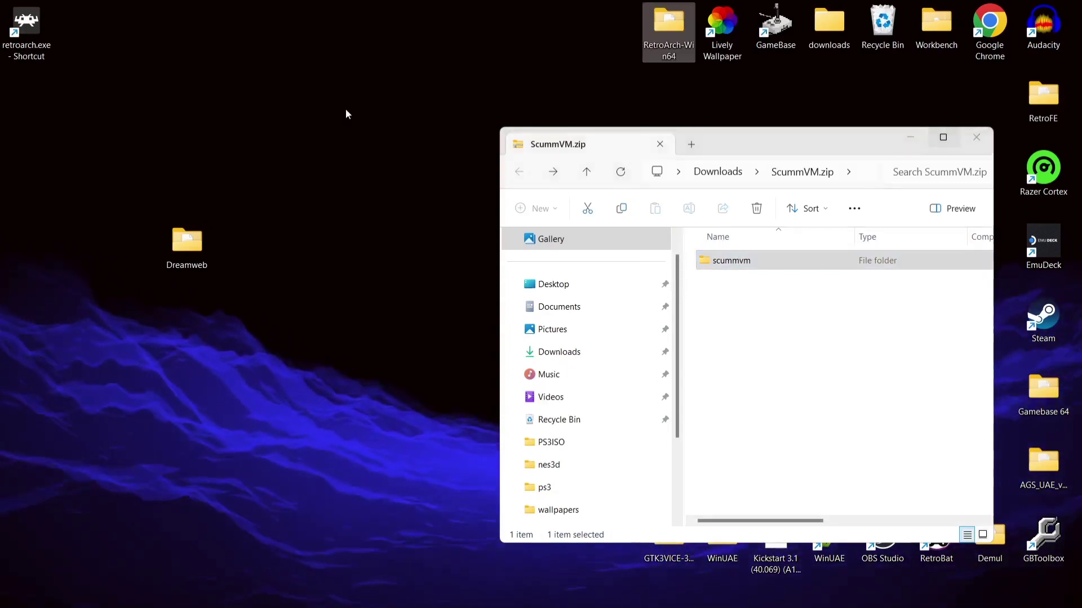
left_click(976, 138)
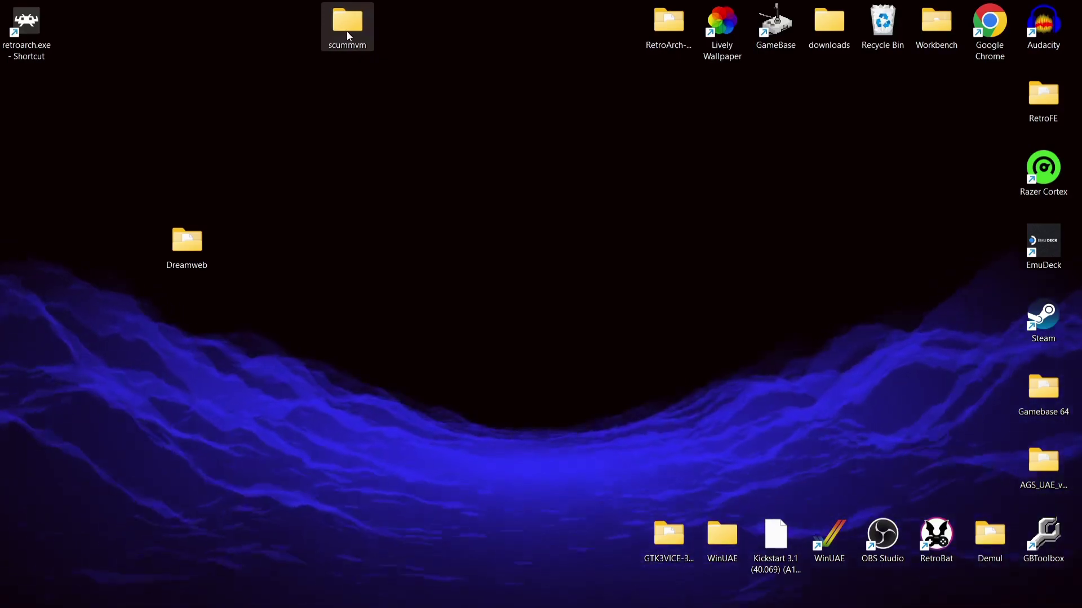
- Move the desktop scummvm folder into RetroArch-Win64\system and close the window
left_click(664, 31)
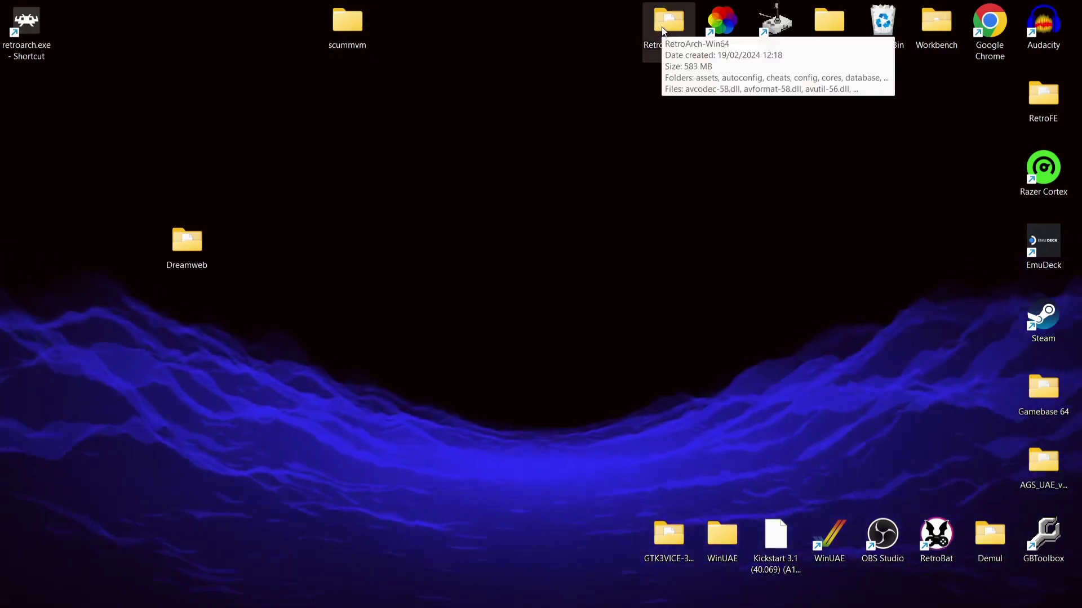
double_click(664, 32)
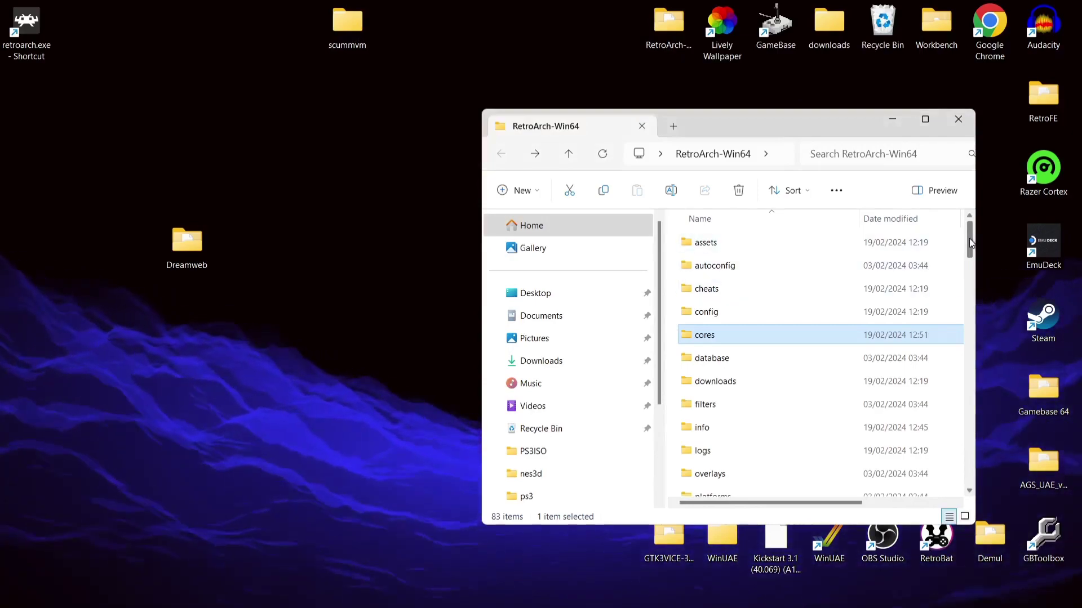
left_click_drag(970, 244, 970, 289)
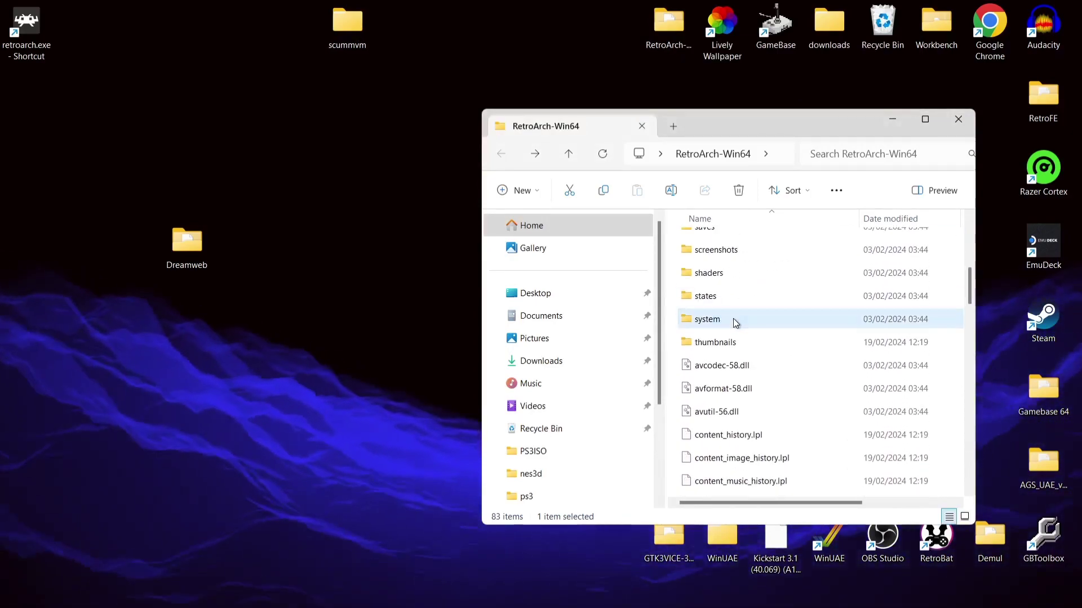
double_click(735, 322)
left_click(351, 26)
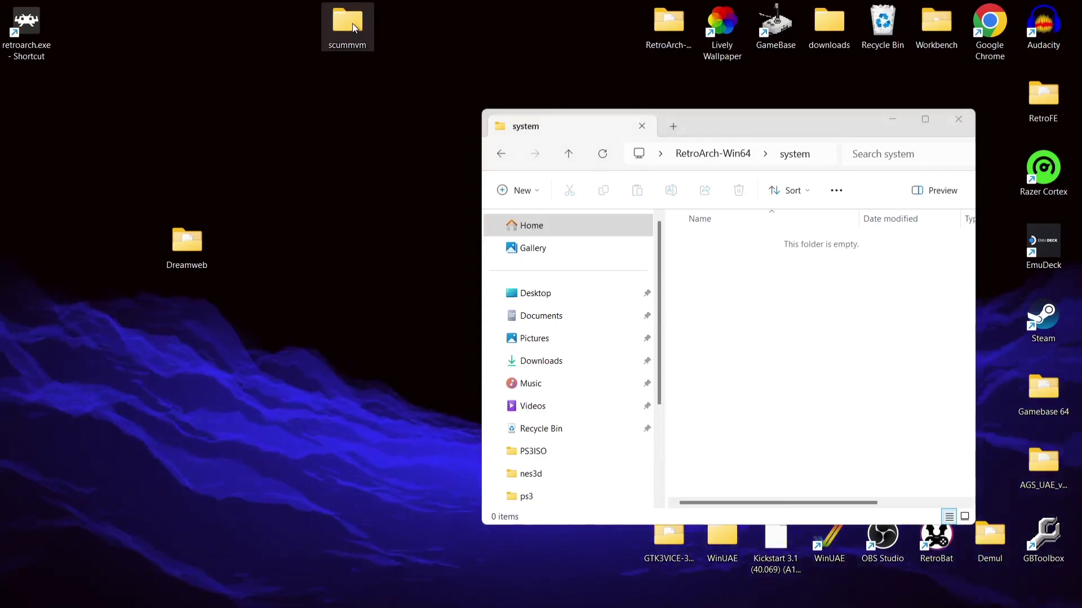
left_click_drag(353, 28, 819, 311)
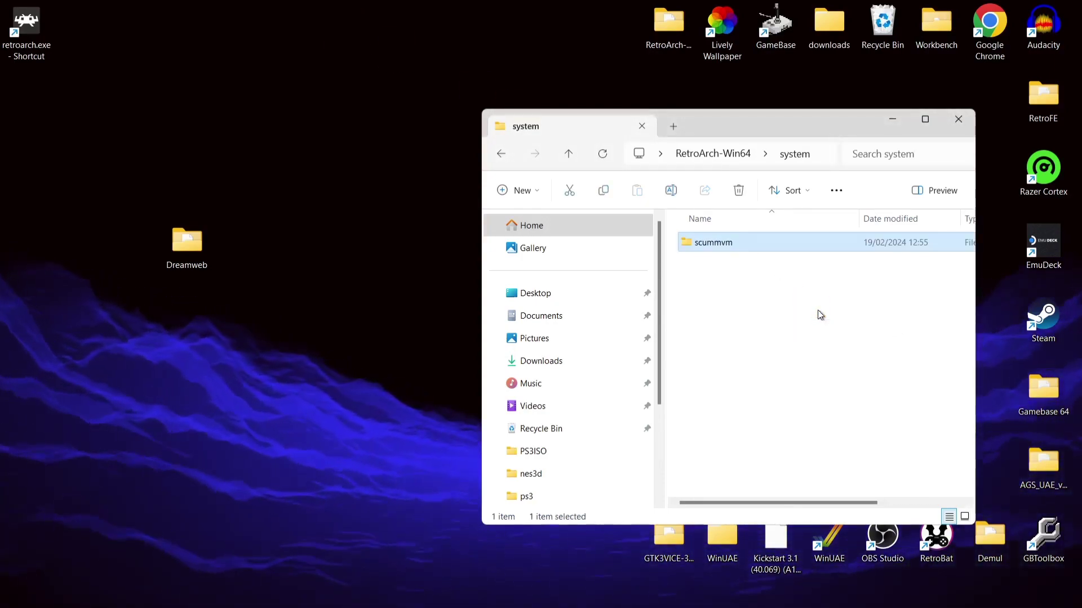
left_click(958, 119)
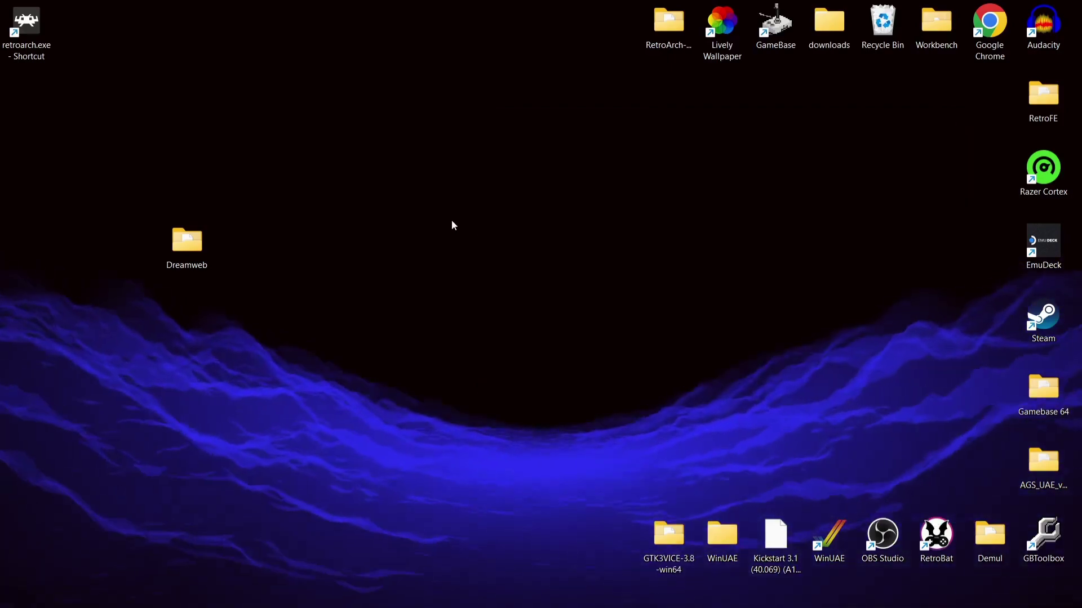
- Launch RetroArch, load the ScummVM core, and start it without content
double_click(23, 35)
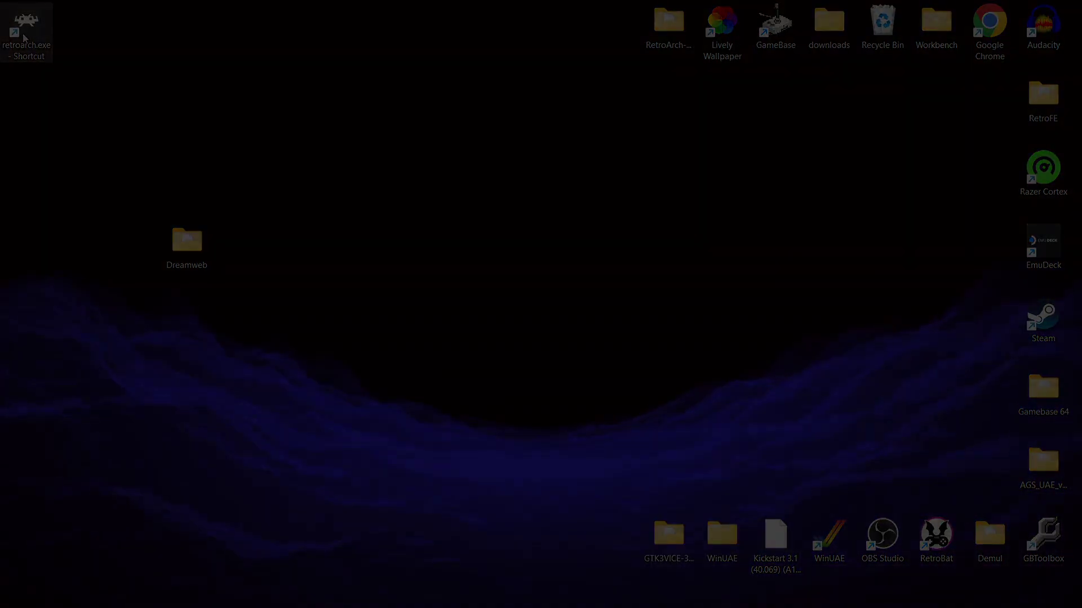
key("Return")
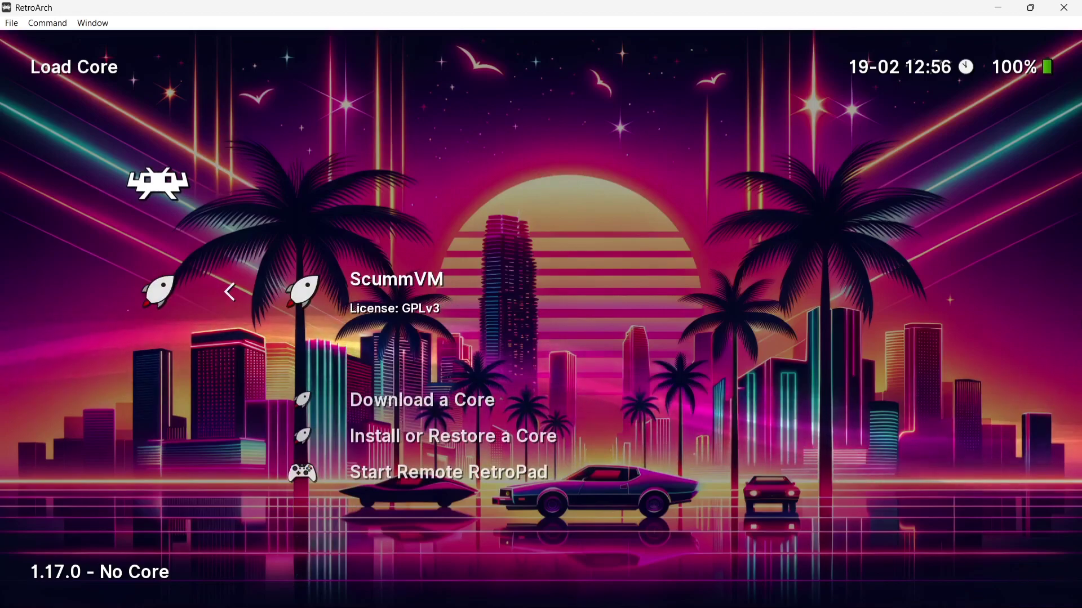
key("Return")
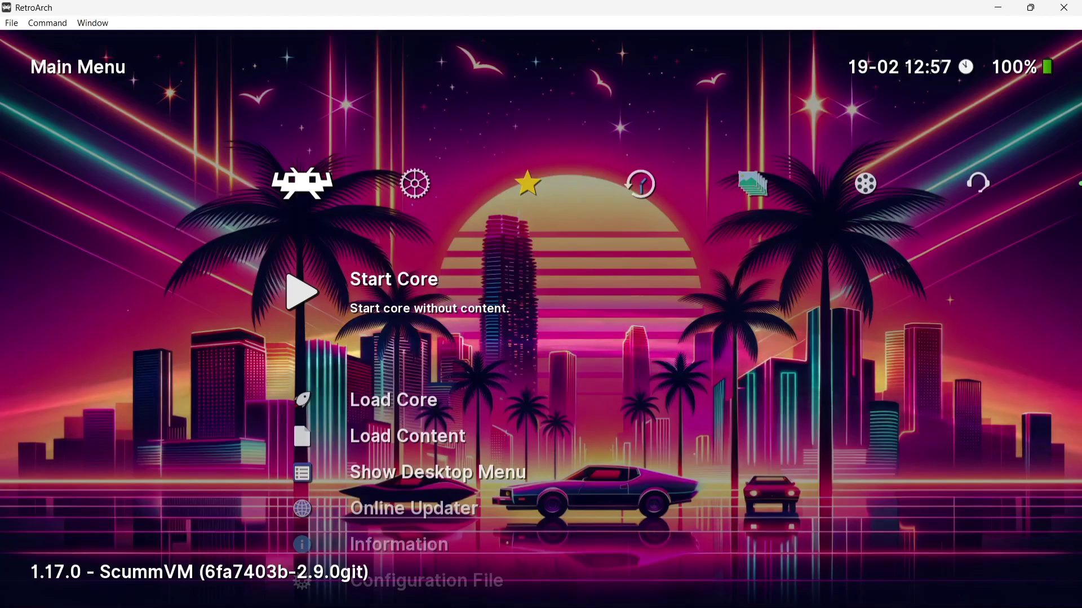
key("Return")
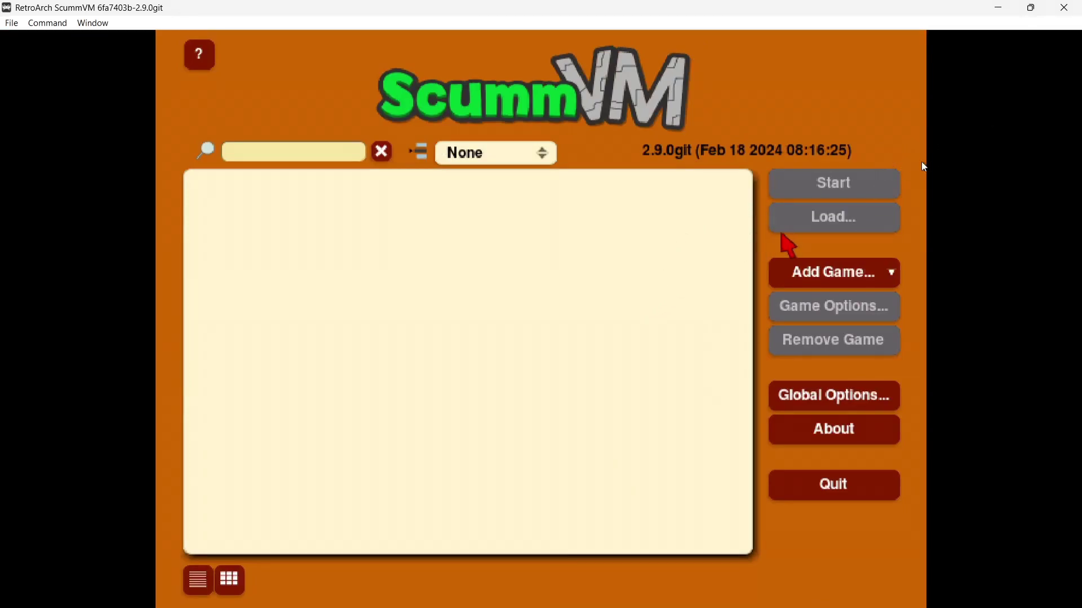
- Set ScummVM's Theme Path to Desktop\RetroArch-Win64\system\scummvm\theme
left_click(947, 235)
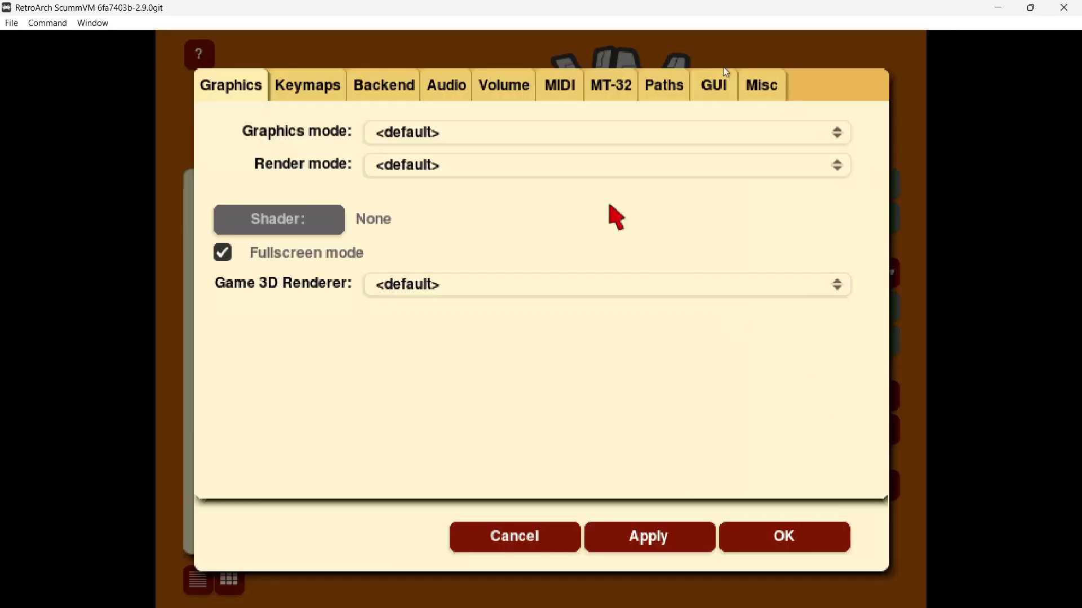
left_click(657, 83)
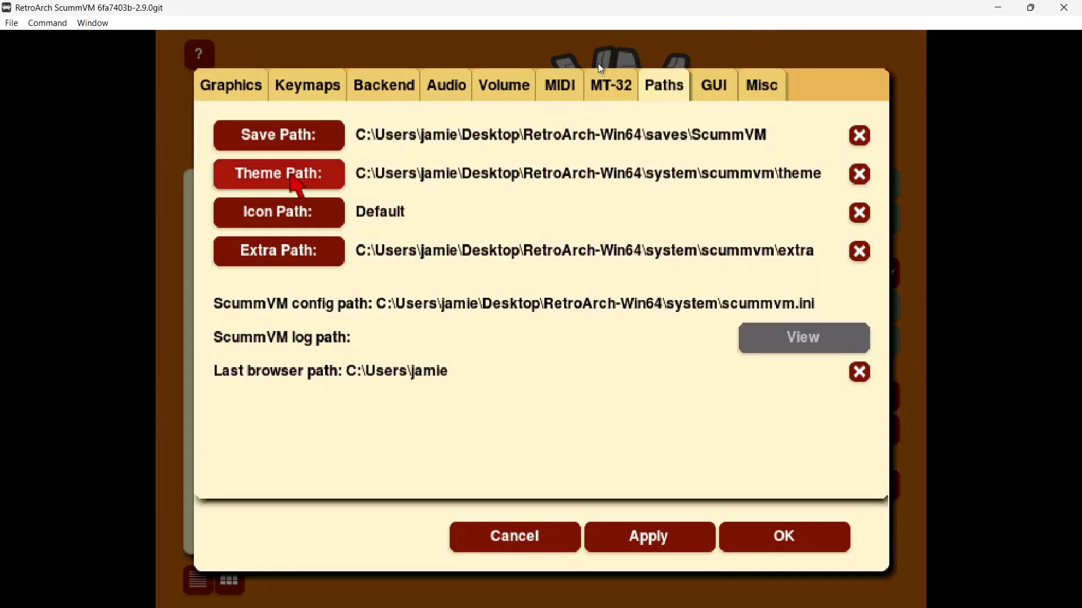
left_click(298, 186)
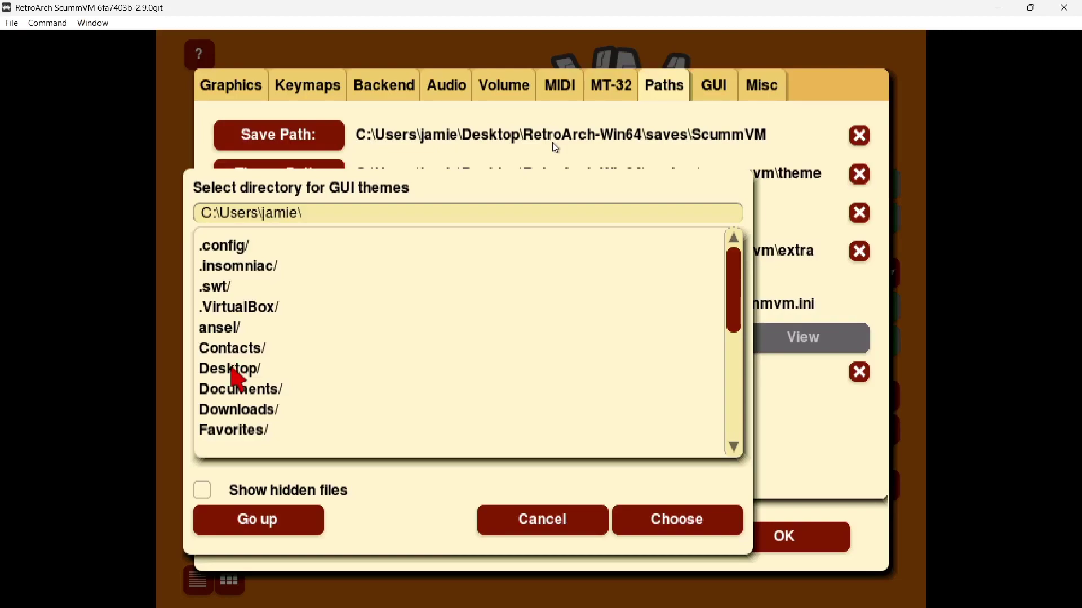
double_click(234, 371)
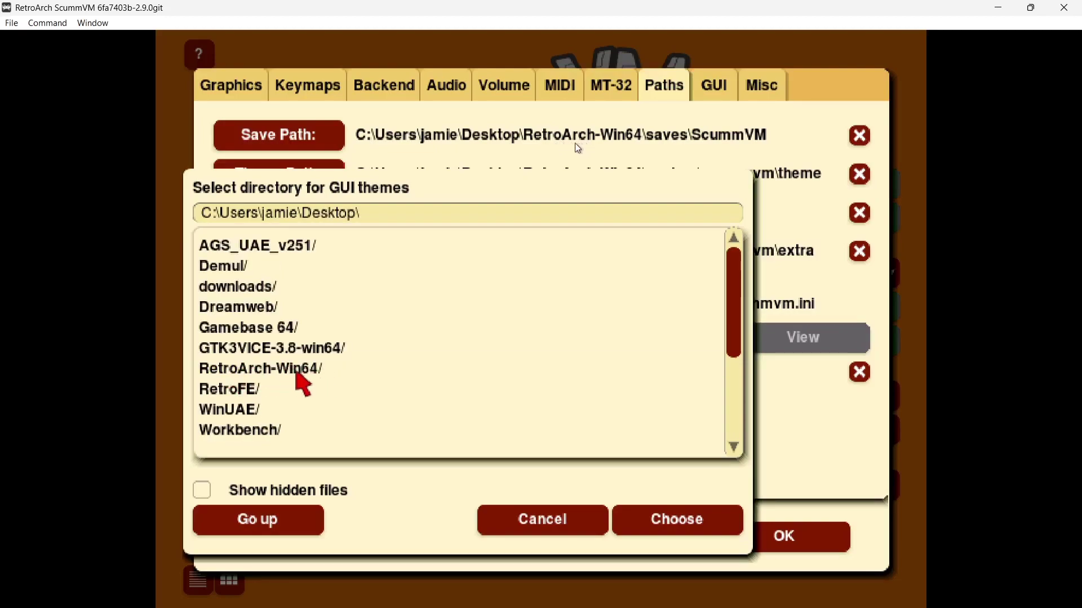
double_click(296, 371)
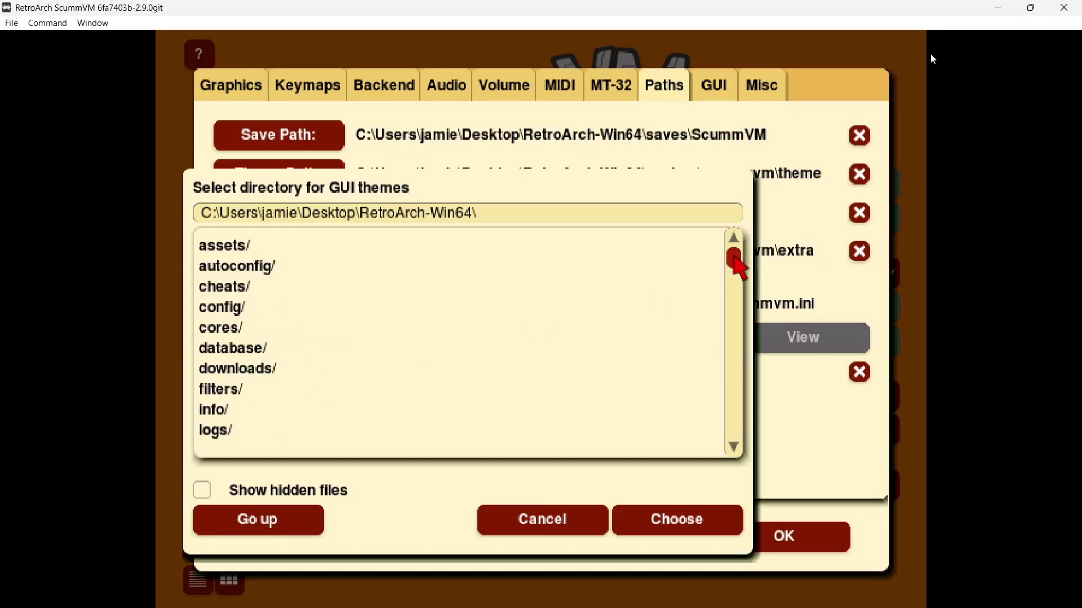
left_click_drag(735, 259, 735, 280)
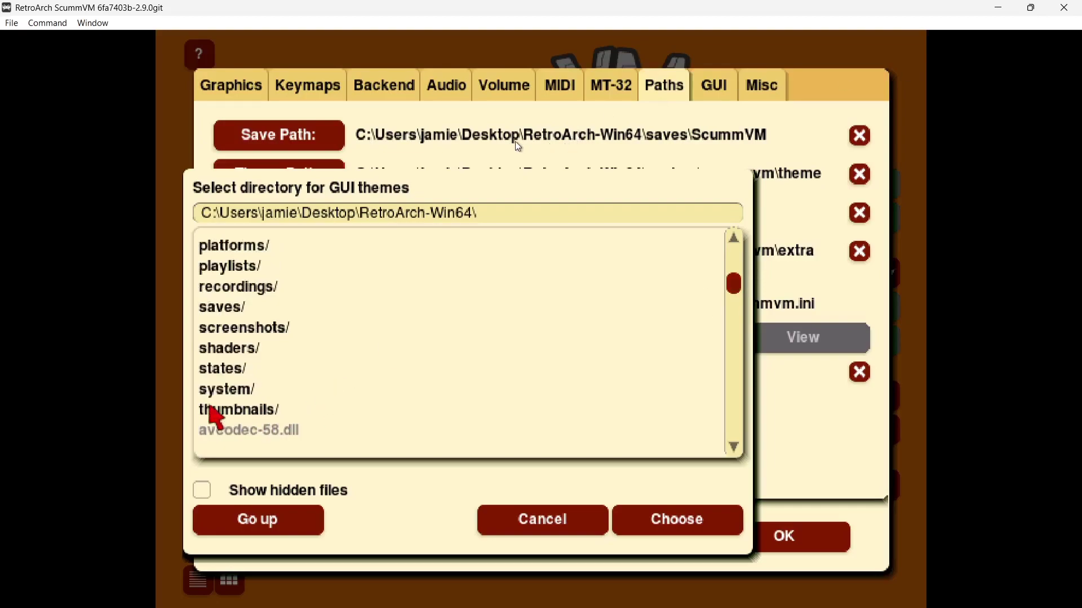
double_click(223, 388)
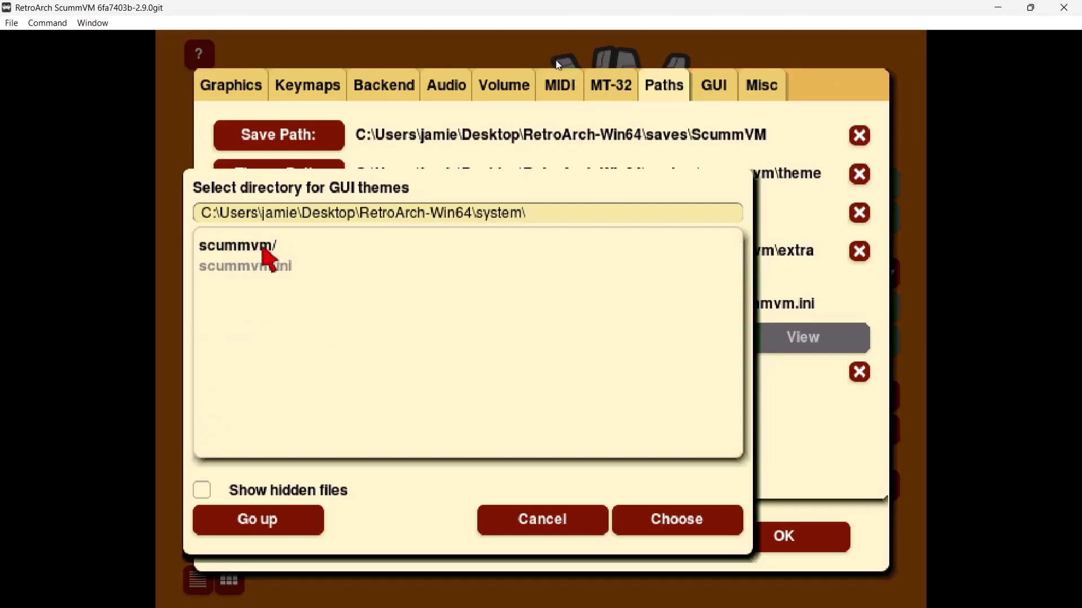
double_click(271, 251)
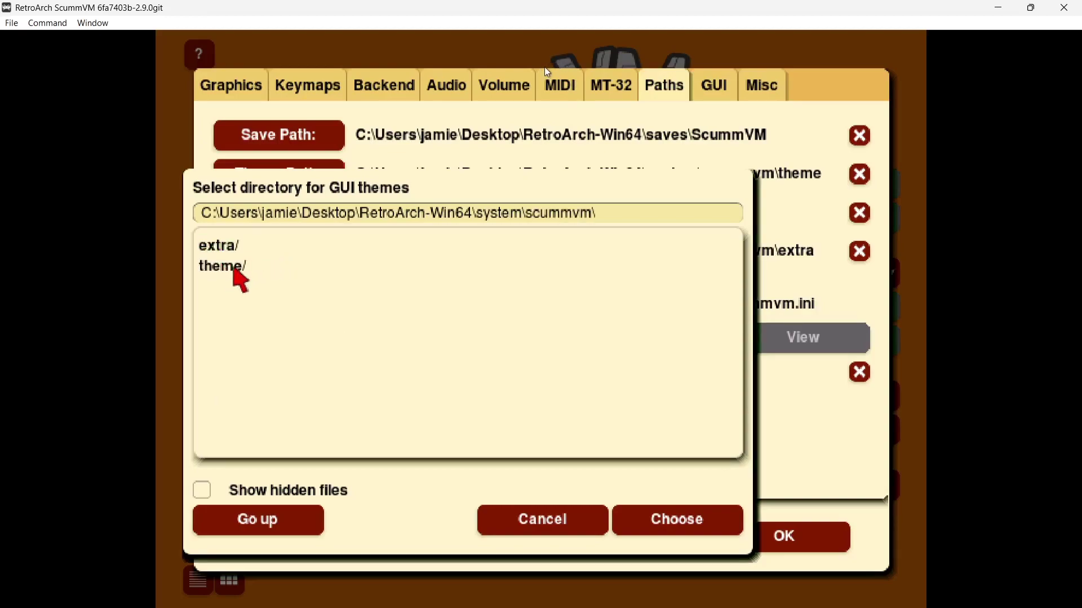
left_click(234, 268)
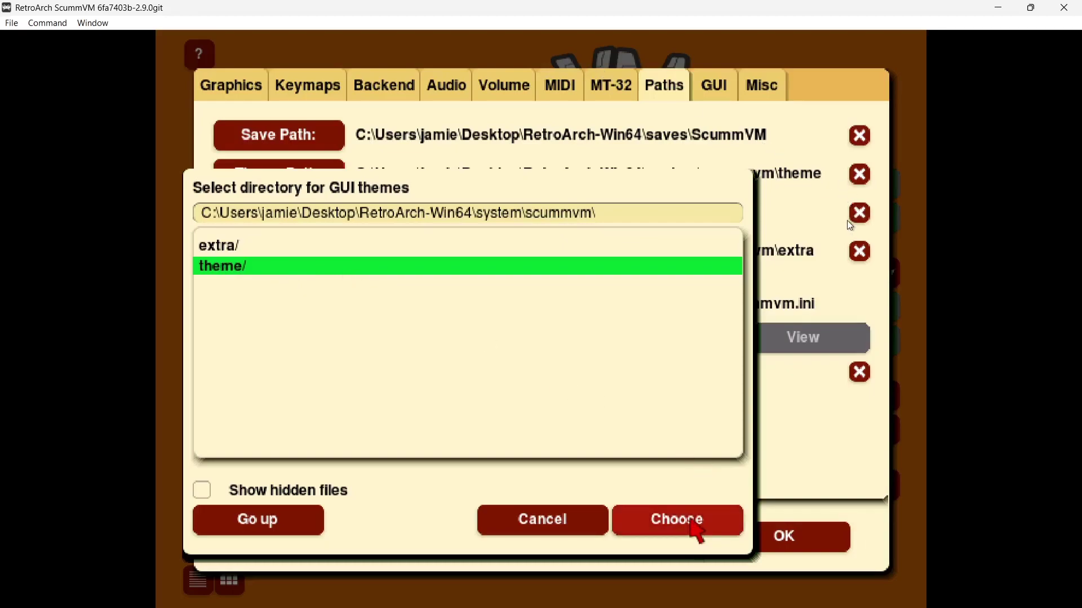
left_click(696, 526)
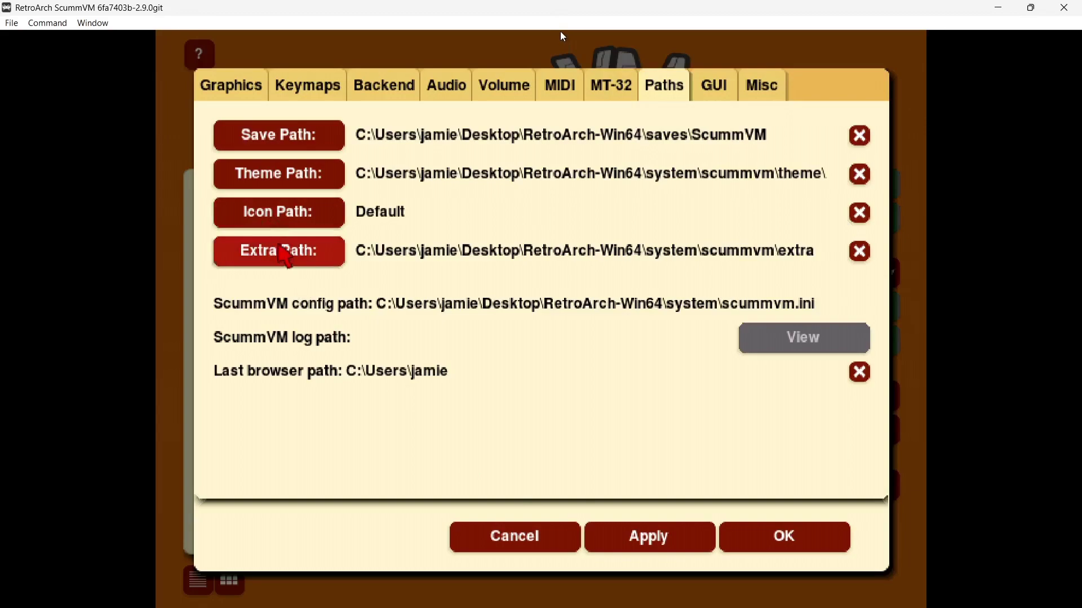
- Set the Extra Path to system\scummvm\extra, then go to the MIDI settings
left_click(282, 251)
left_click(210, 244)
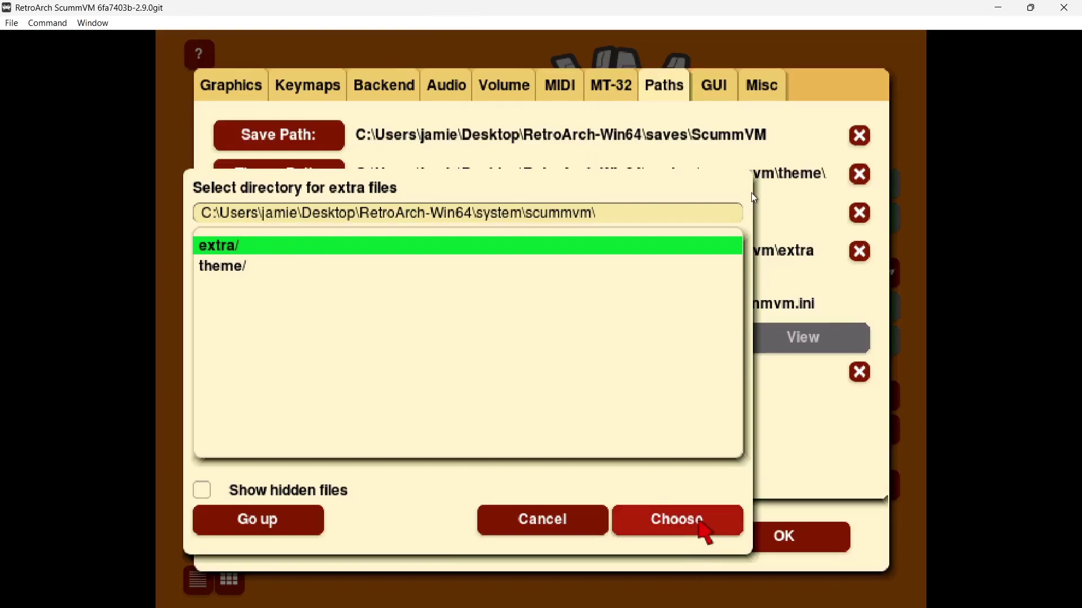
left_click(701, 527)
left_click(558, 95)
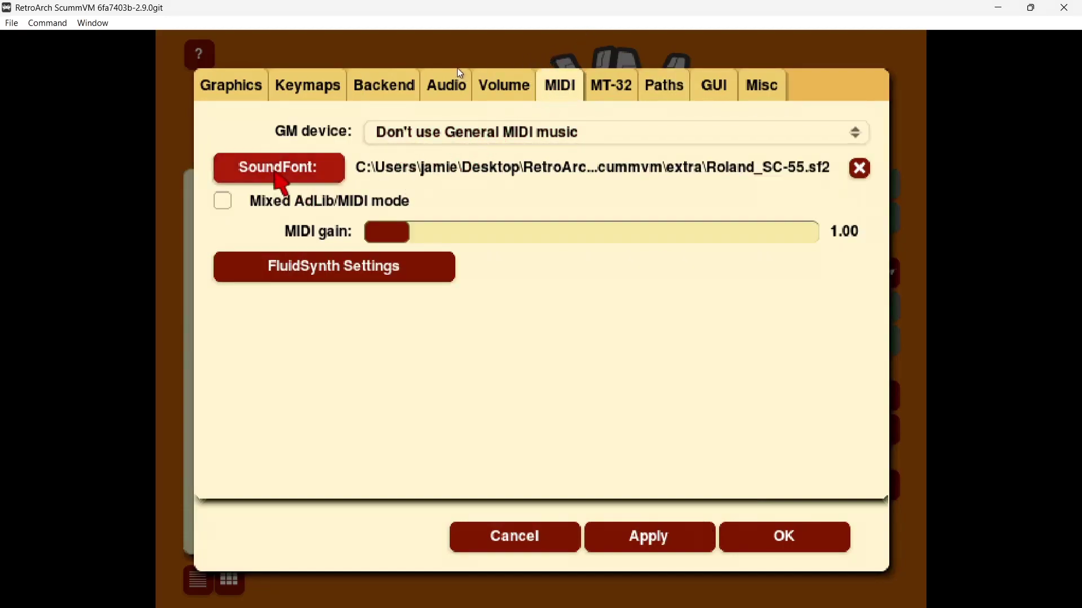
- Choose Roland_SC-55.sf2 from the extra folder as the SoundFont
left_click(287, 175)
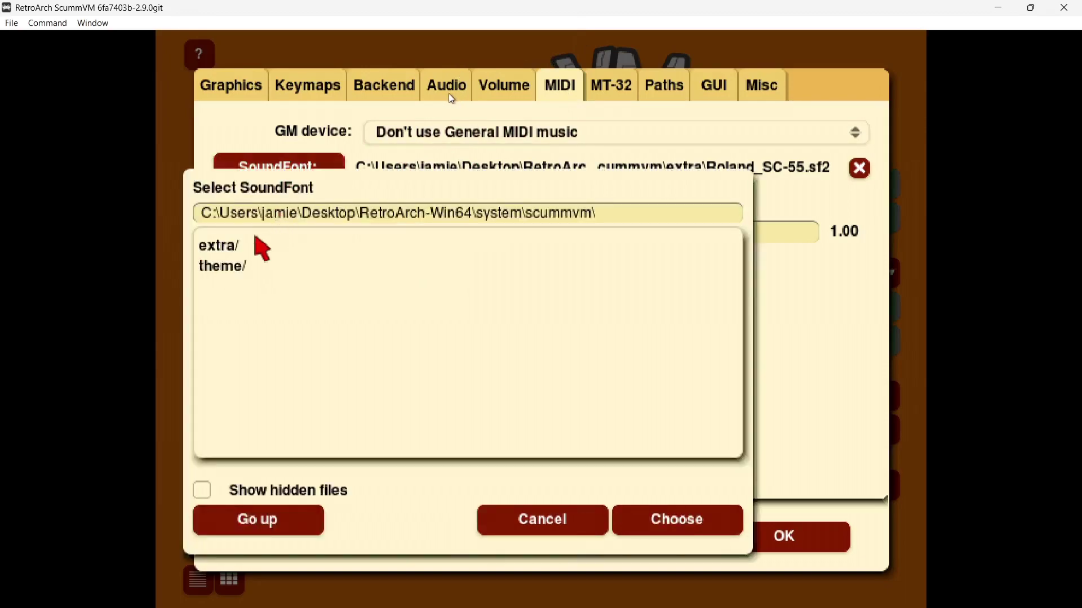
double_click(232, 247)
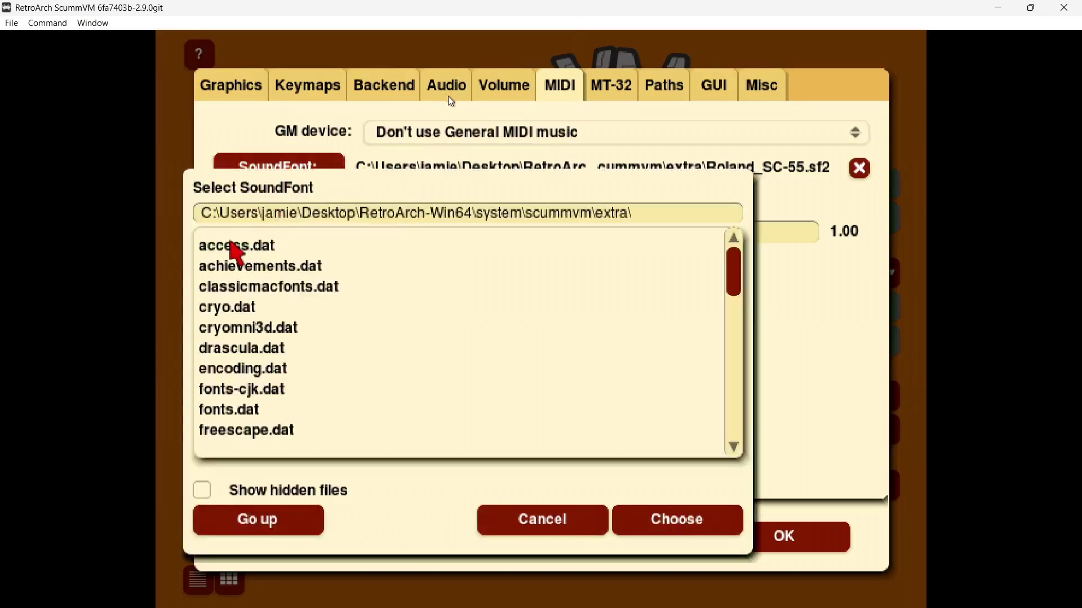
left_click_drag(734, 273, 750, 387)
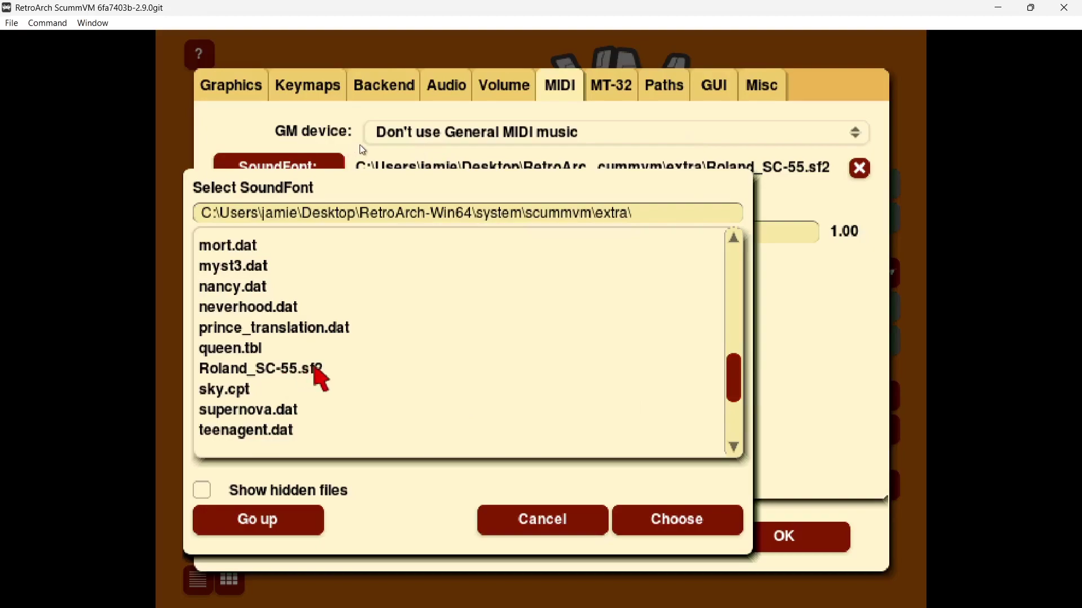
left_click(316, 376)
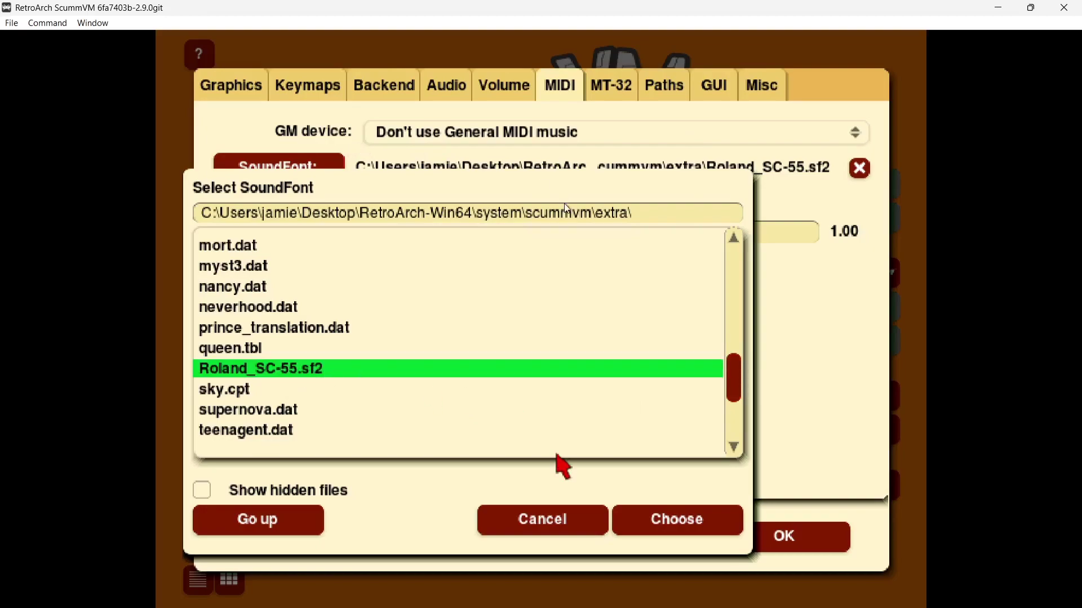
left_click(700, 520)
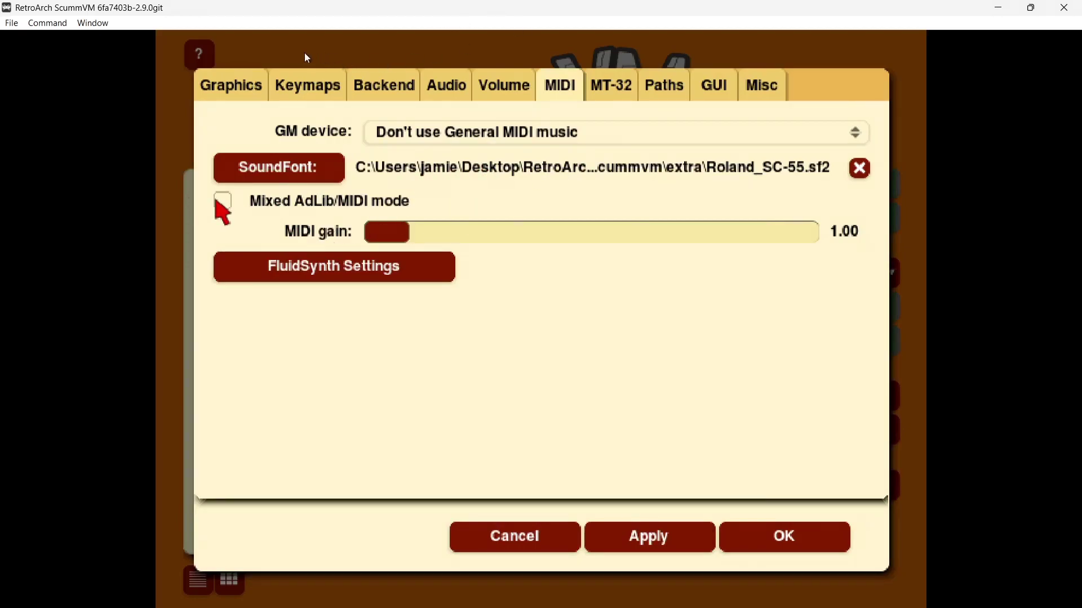
- Enable Mixed AdLib/MIDI mode, then apply and save the options
left_click(218, 203)
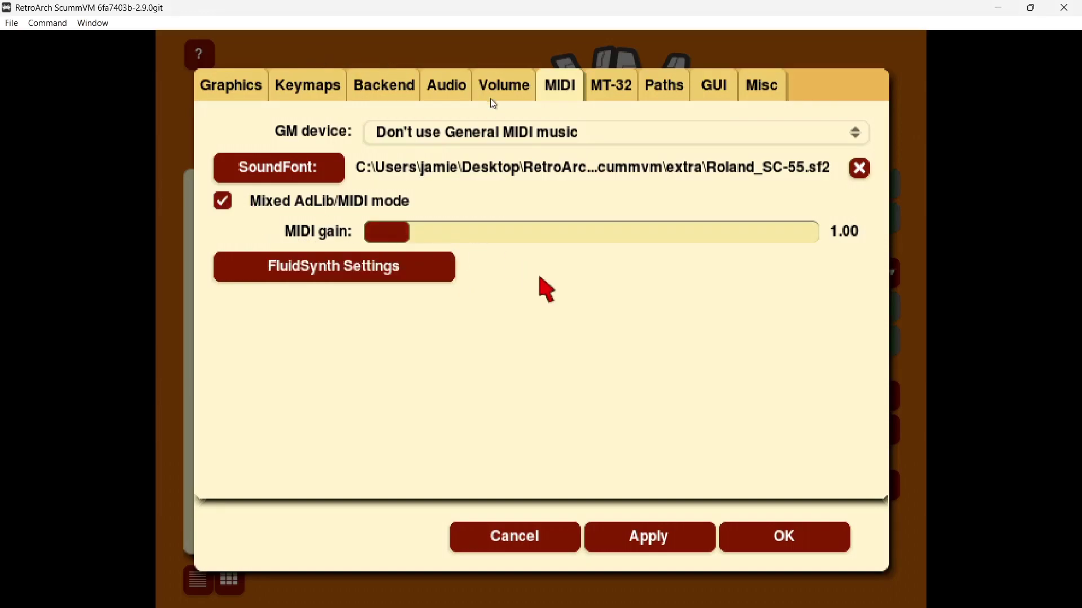
left_click(671, 555)
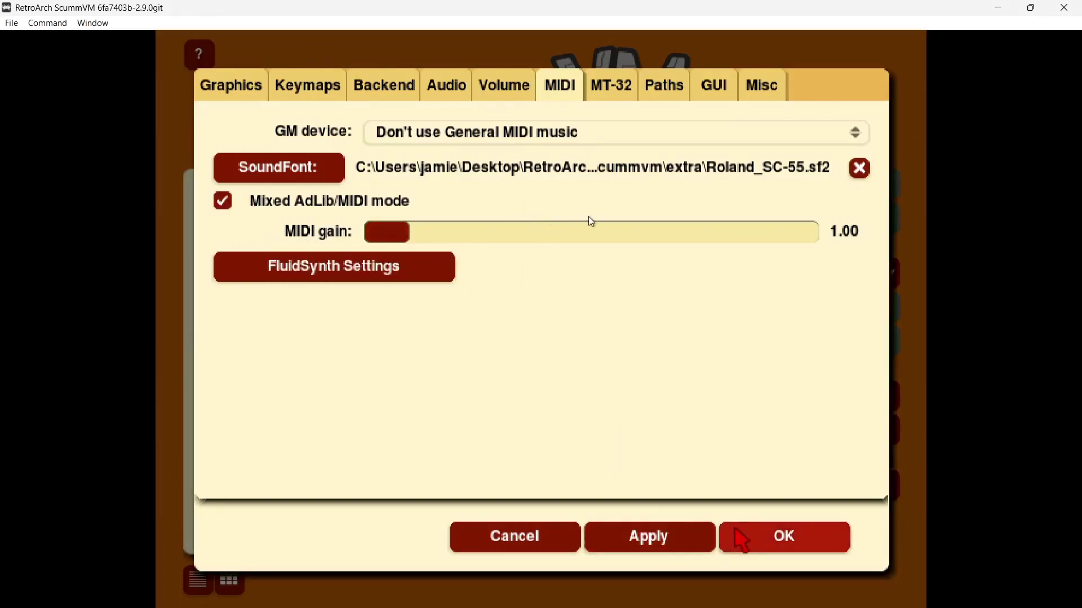
left_click(795, 543)
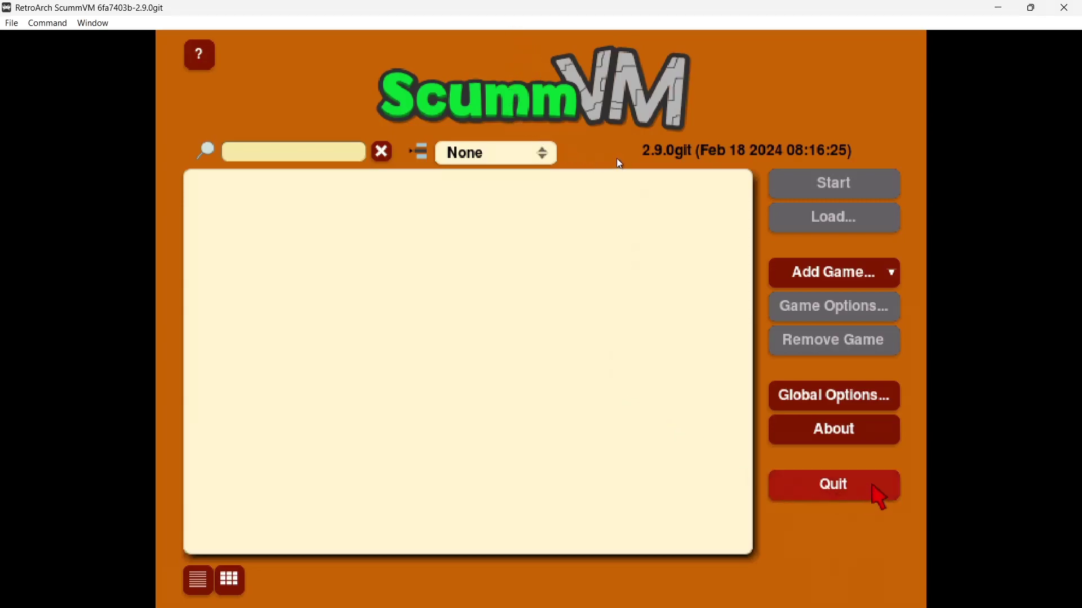
- Quit ScummVM and save the current configuration over retroarch.cfg
left_click(882, 498)
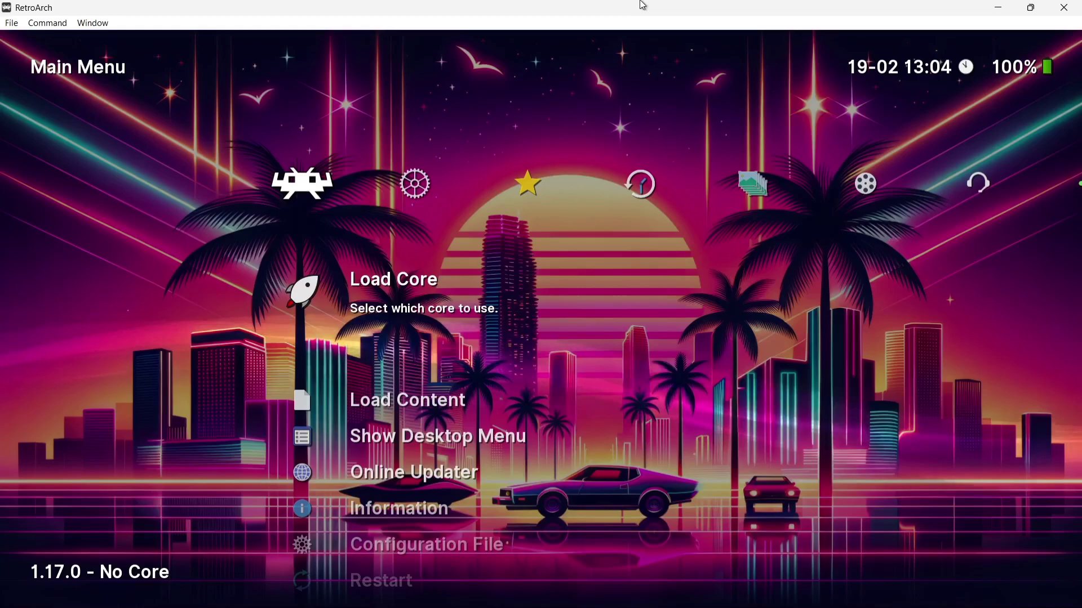
key("Down")
key("Down")
key("Down")
key("Down")
key("Down")
key("Return")
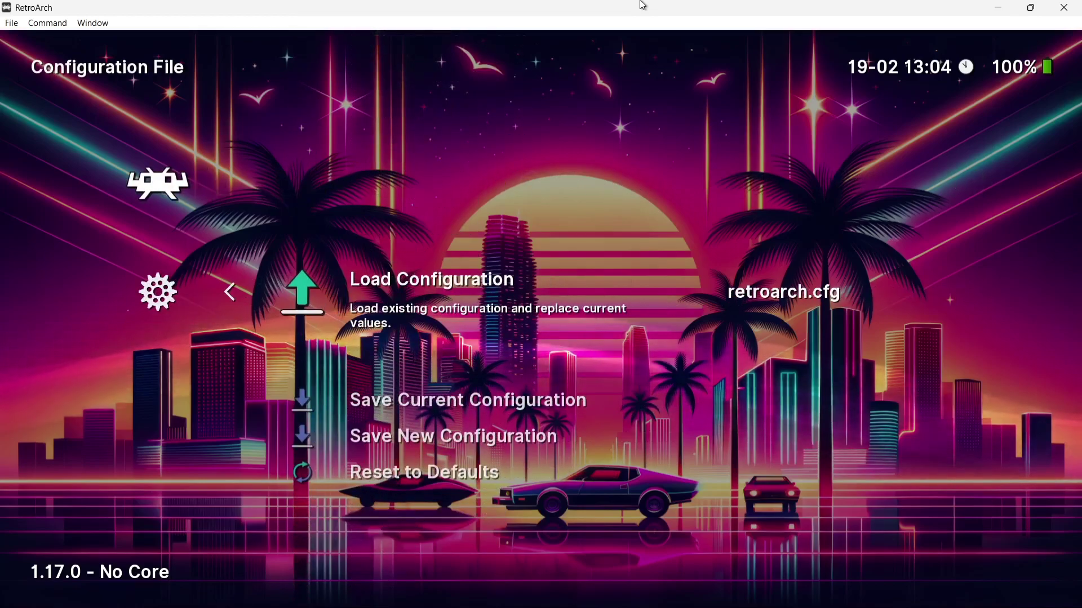
key("Down")
key("Return")
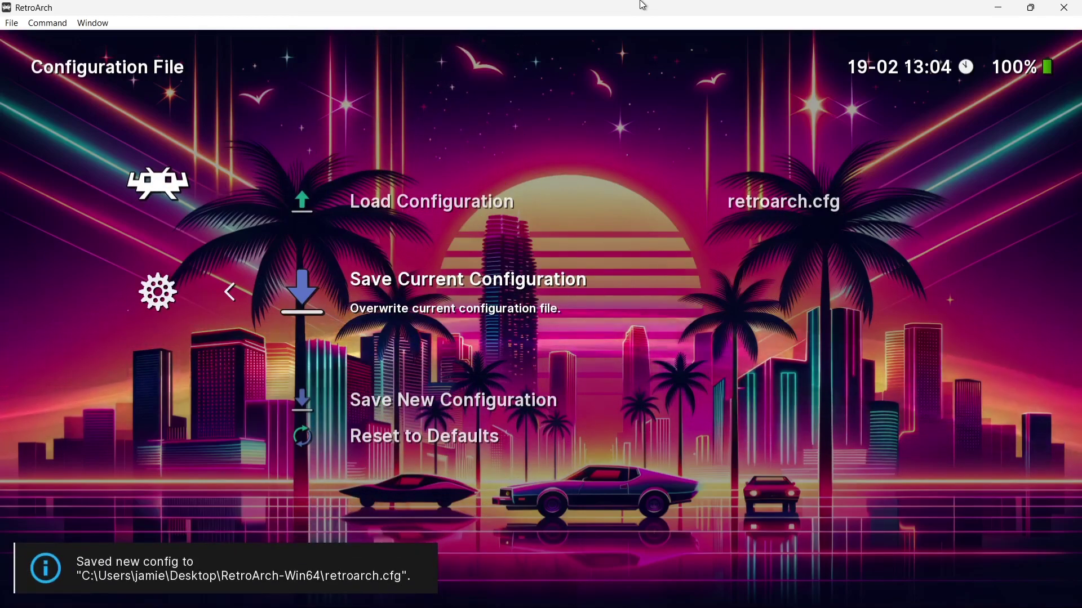
- Quit RetroArch from the main menu, returning to the desktop
key("BackSpace")
key("Up")
key("Up")
key("Up")
key("Up")
key("Up")
key("Up")
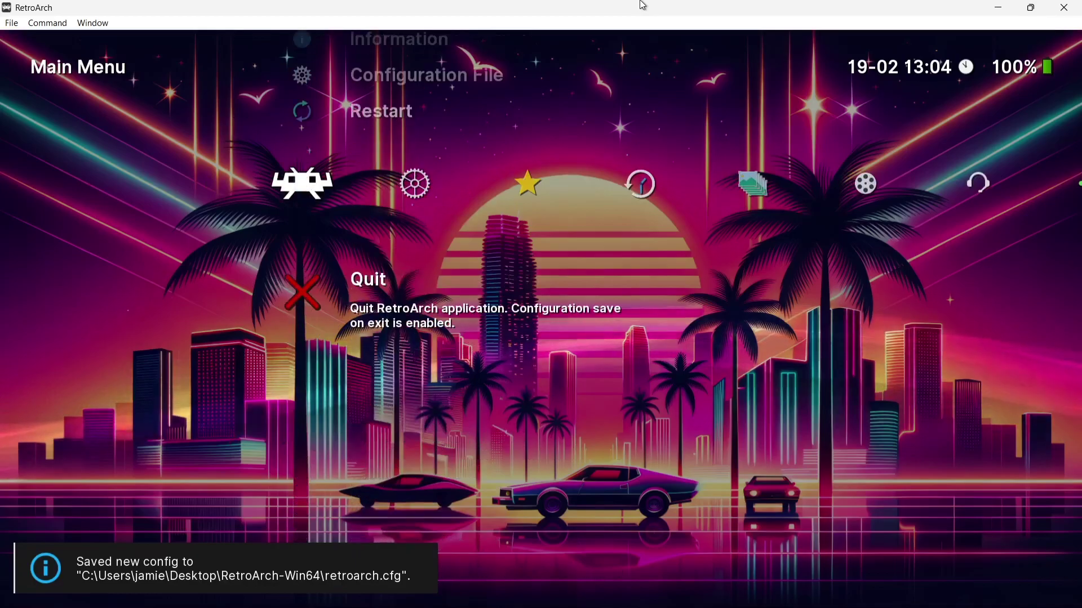
key("Return")
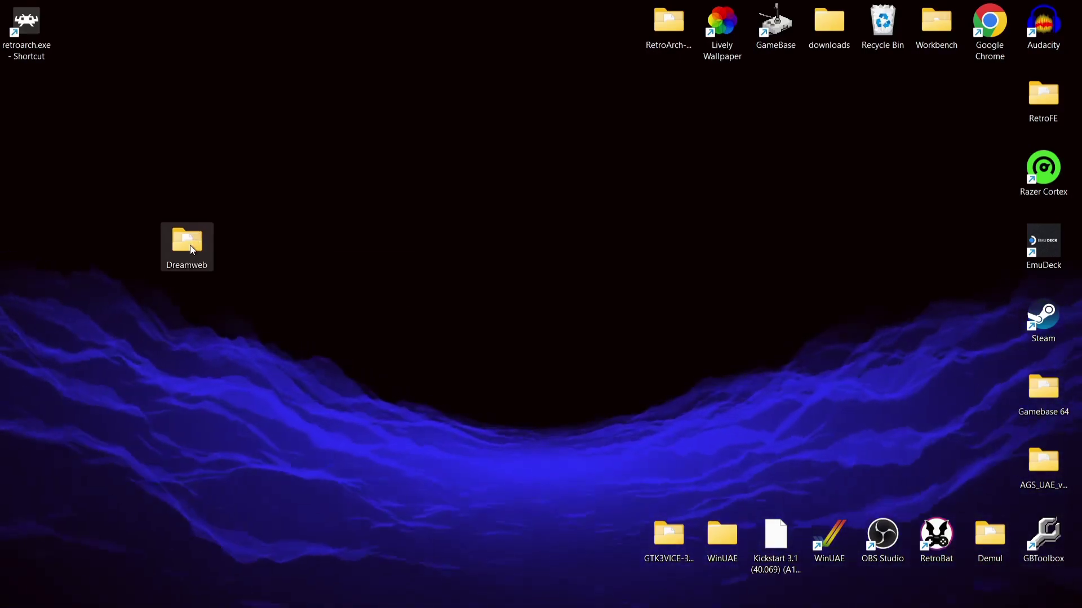
- Create a new text document inside the Dreamweb folder
double_click(191, 248)
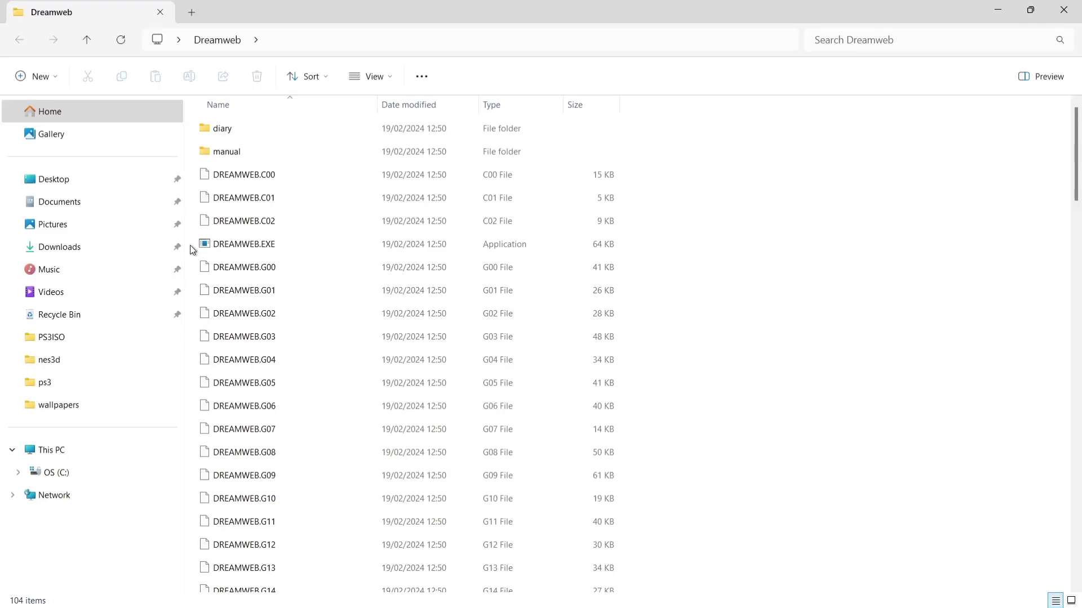
right_click(839, 314)
mouse_move(910, 417)
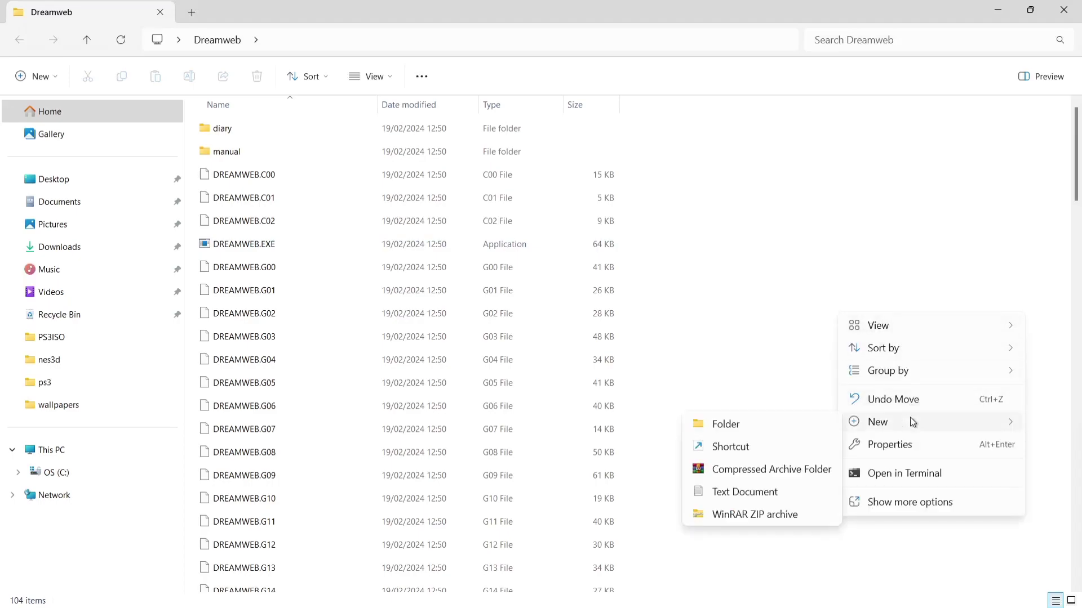
left_click(755, 491)
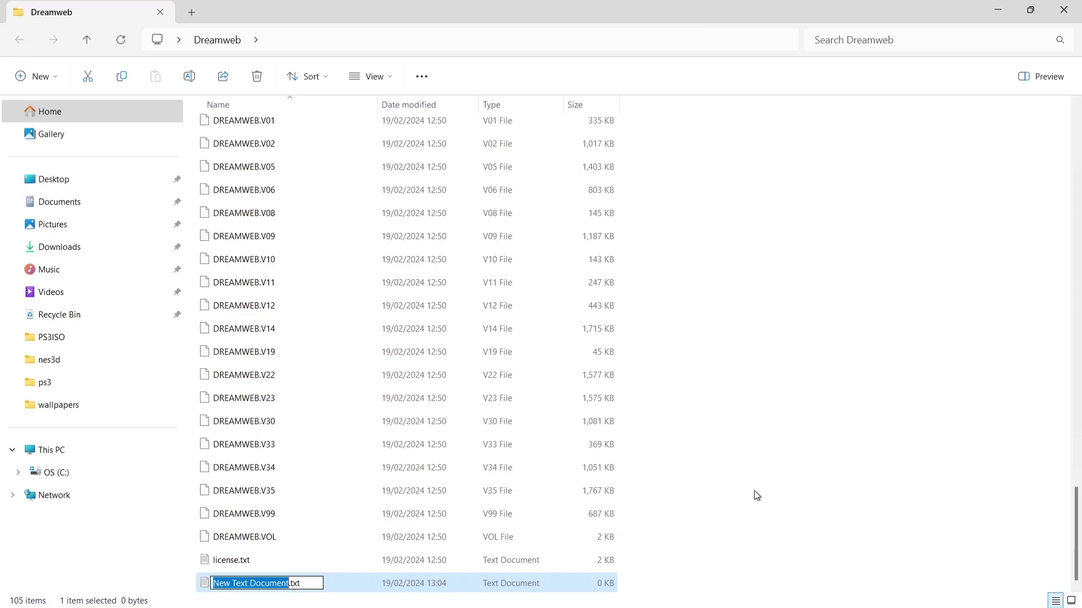
- Rename the new file to dreamweb.scummvm, accepting the extension change
type("dreamweb.scummvm")
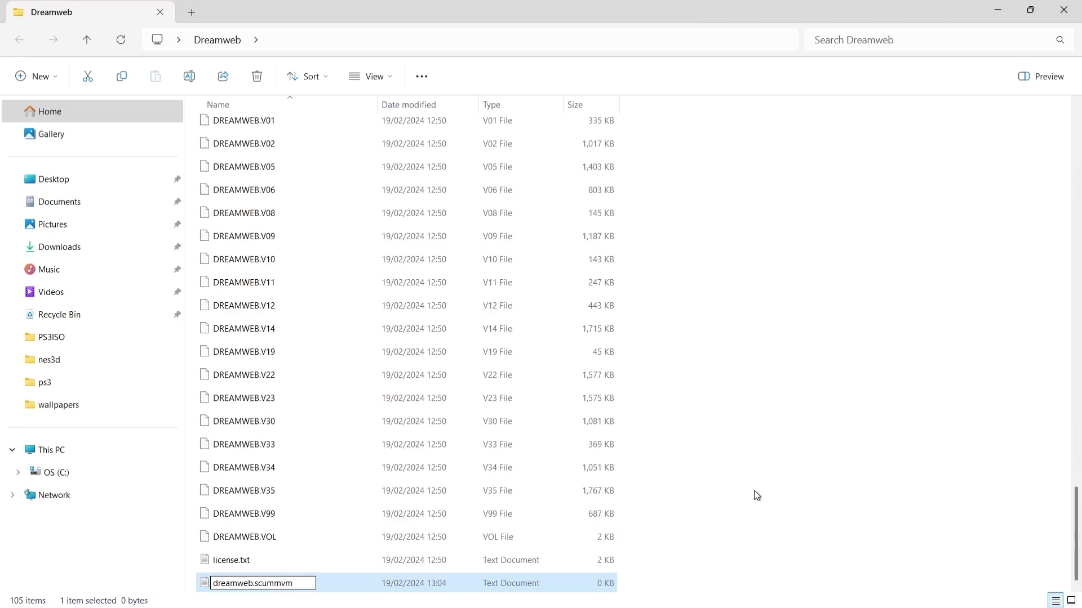
key("Return")
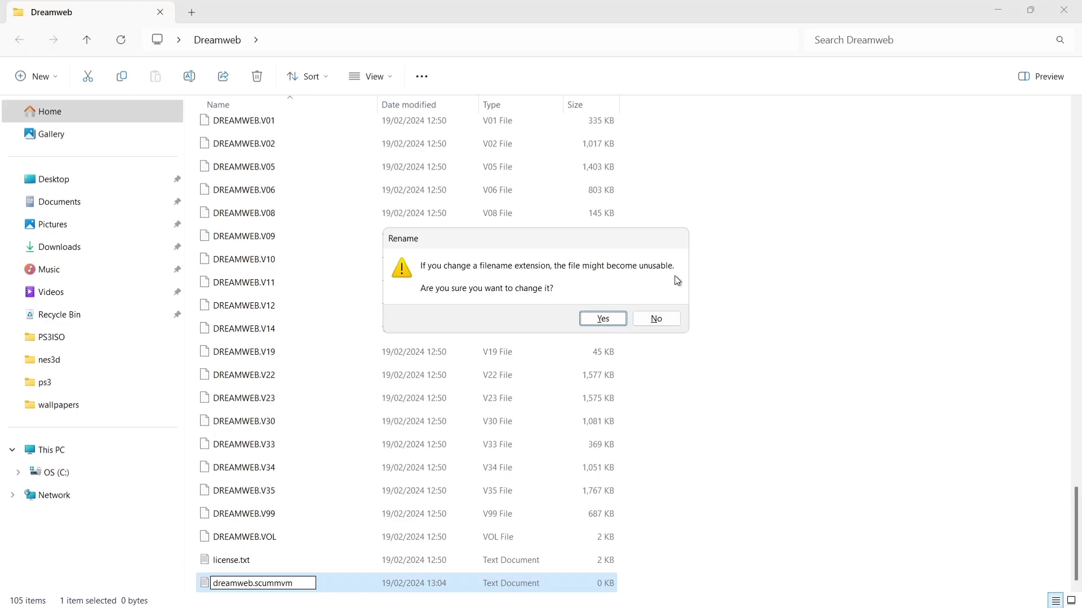
left_click(599, 318)
left_click(835, 352)
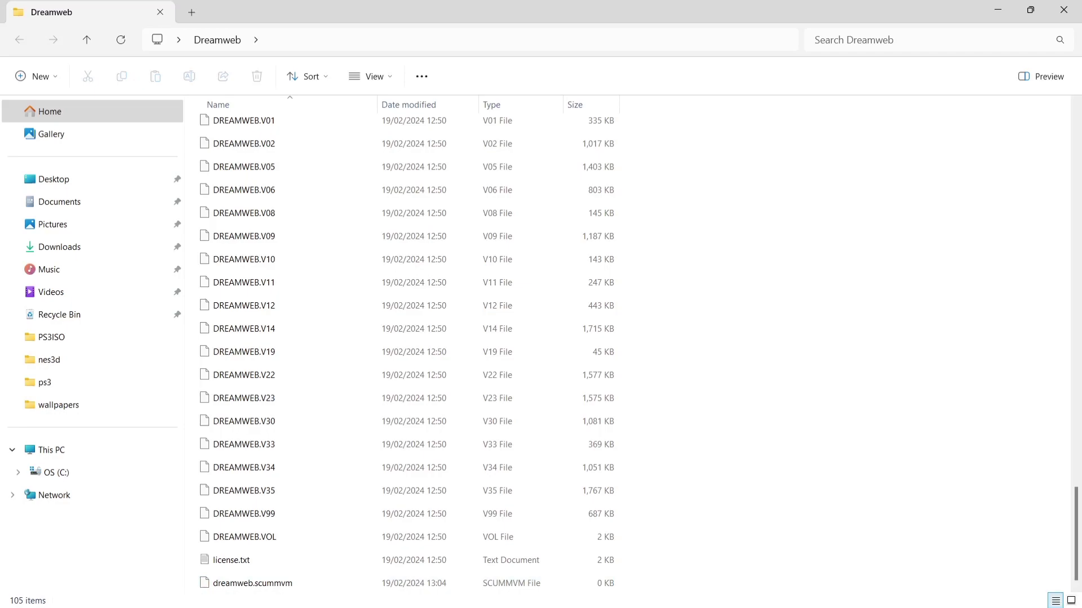
- Bring up ScummVM's game compatibility list in Chrome
left_click(602, 592)
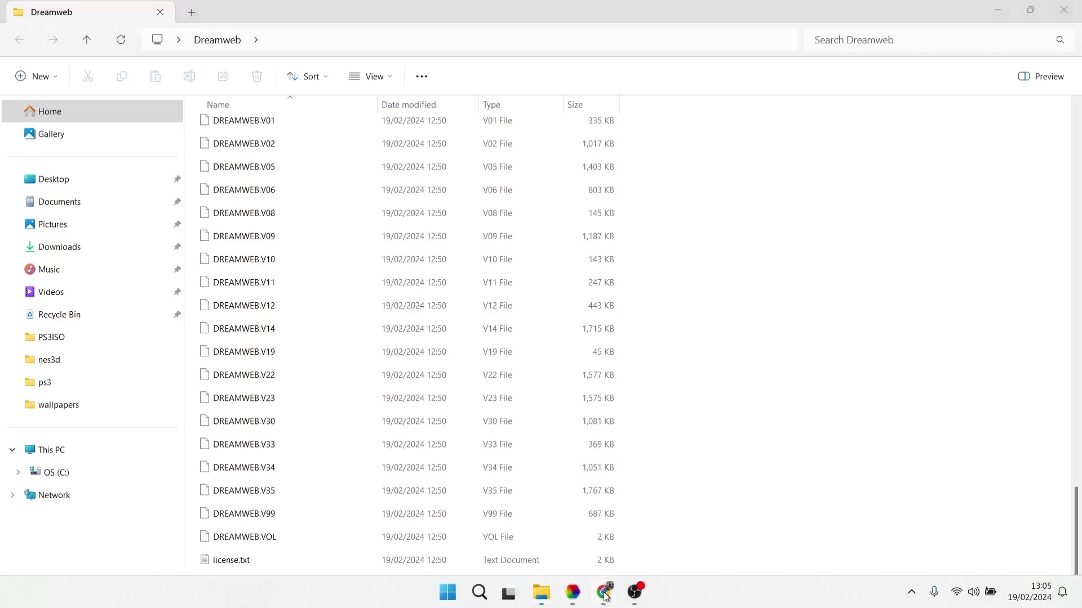
left_click(135, 11)
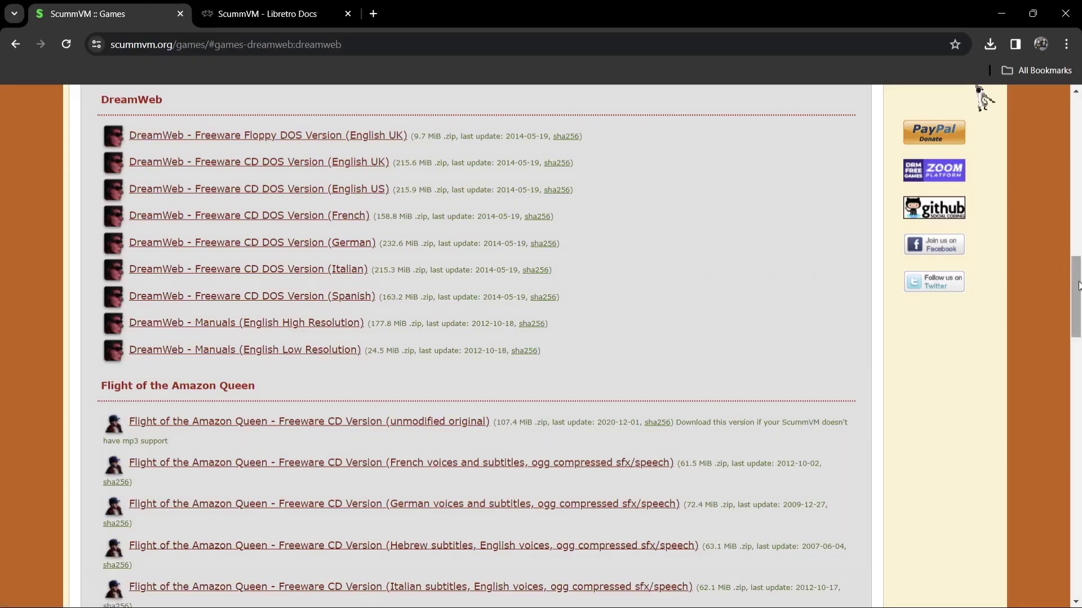
left_click_drag(1080, 286, 1080, 110)
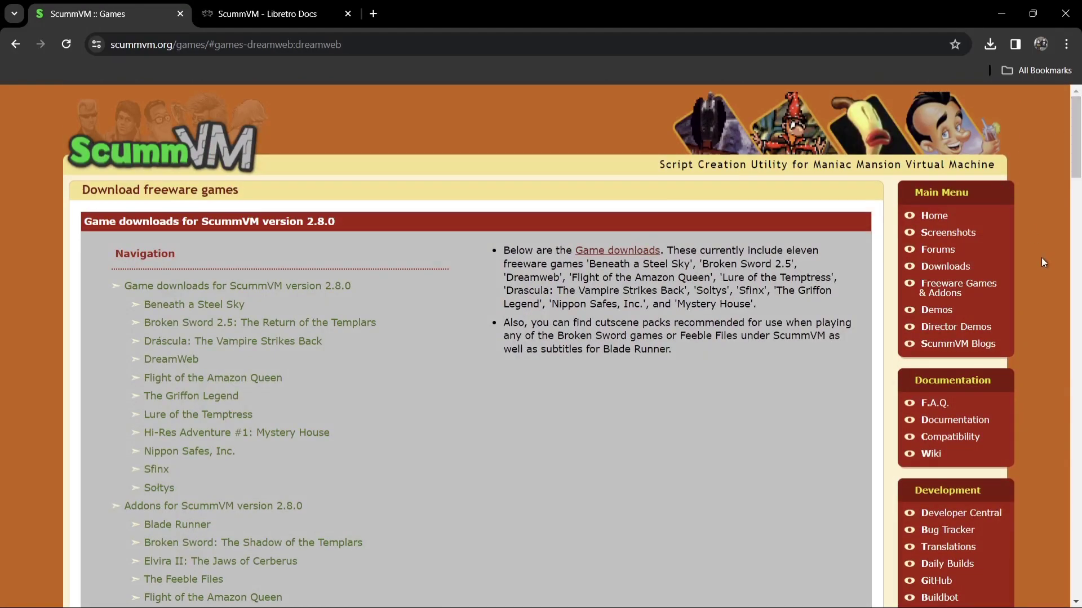
left_click(966, 438)
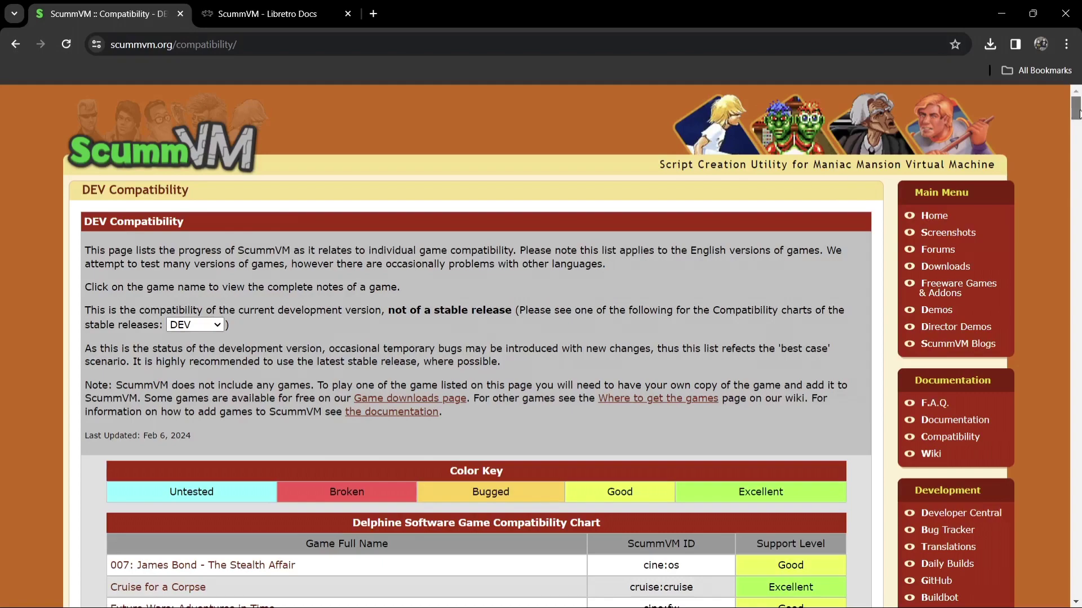
left_click_drag(1079, 113, 1076, 518)
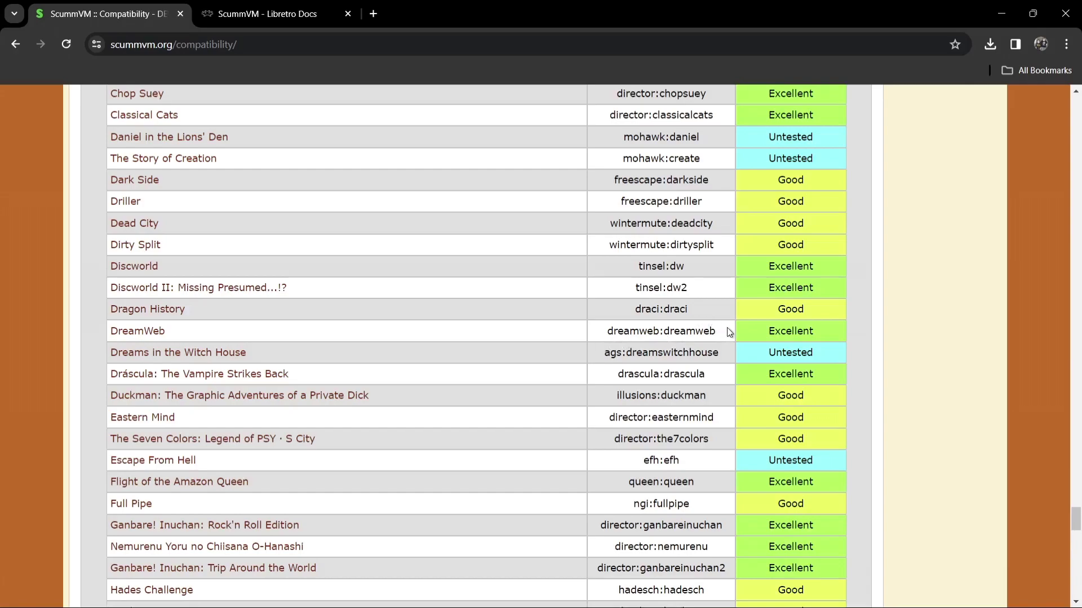
- Copy DreamWeb's game ID 'dreamweb' and minimise the browser
left_click_drag(709, 329, 671, 331)
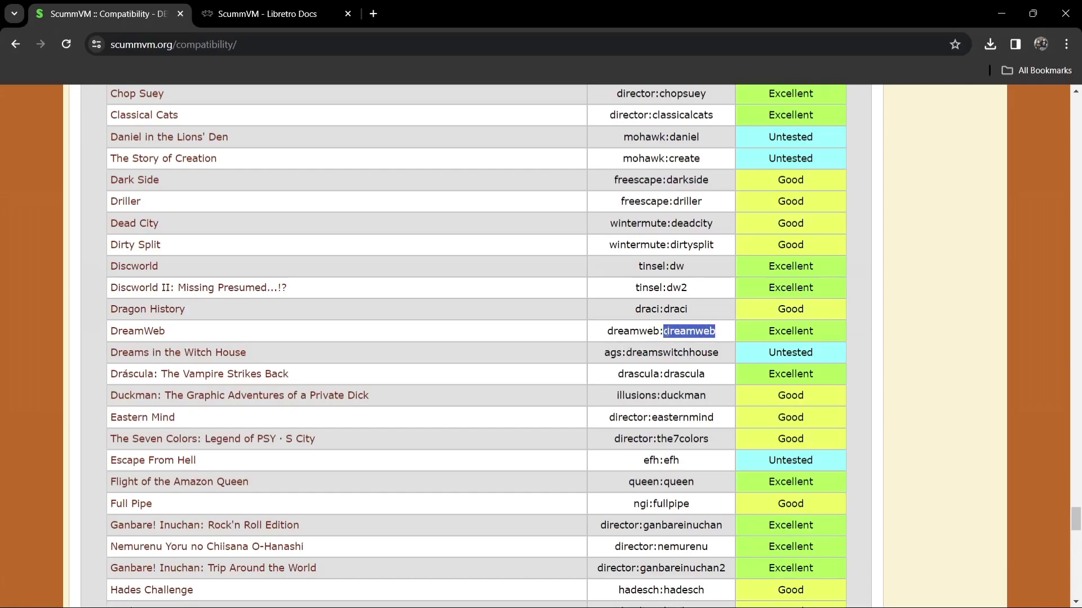
right_click(677, 332)
left_click(702, 348)
left_click_drag(1077, 539, 1074, 164)
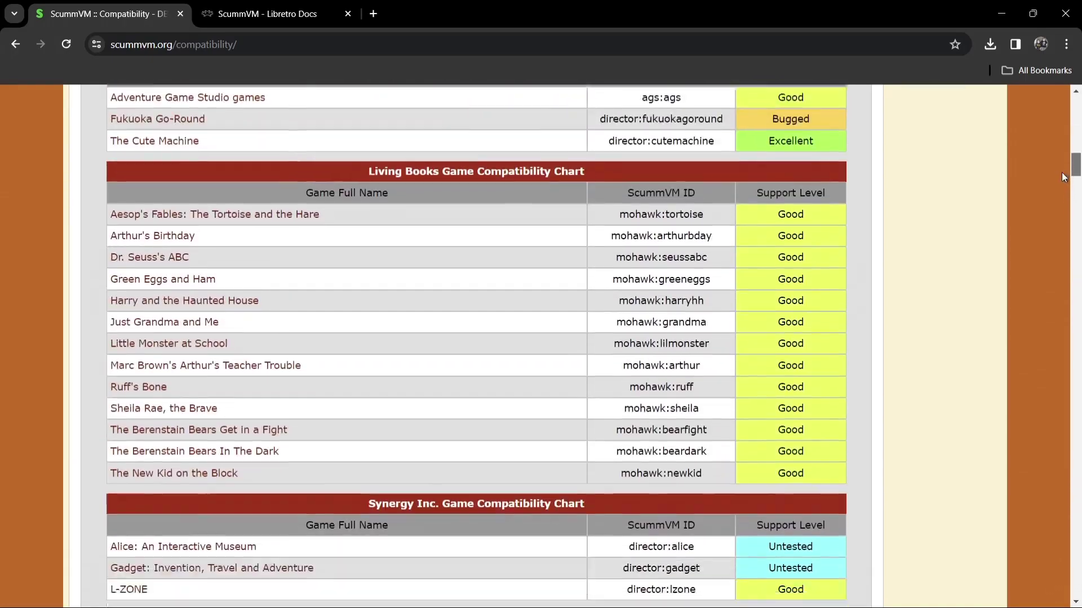
scroll(722, 275, "up", 10)
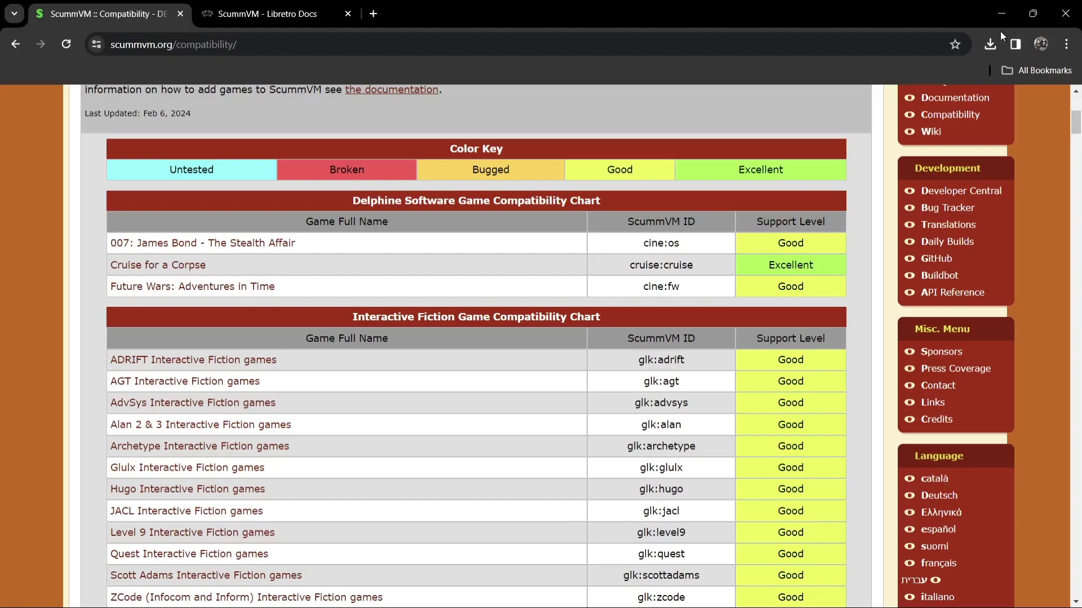
left_click(1001, 13)
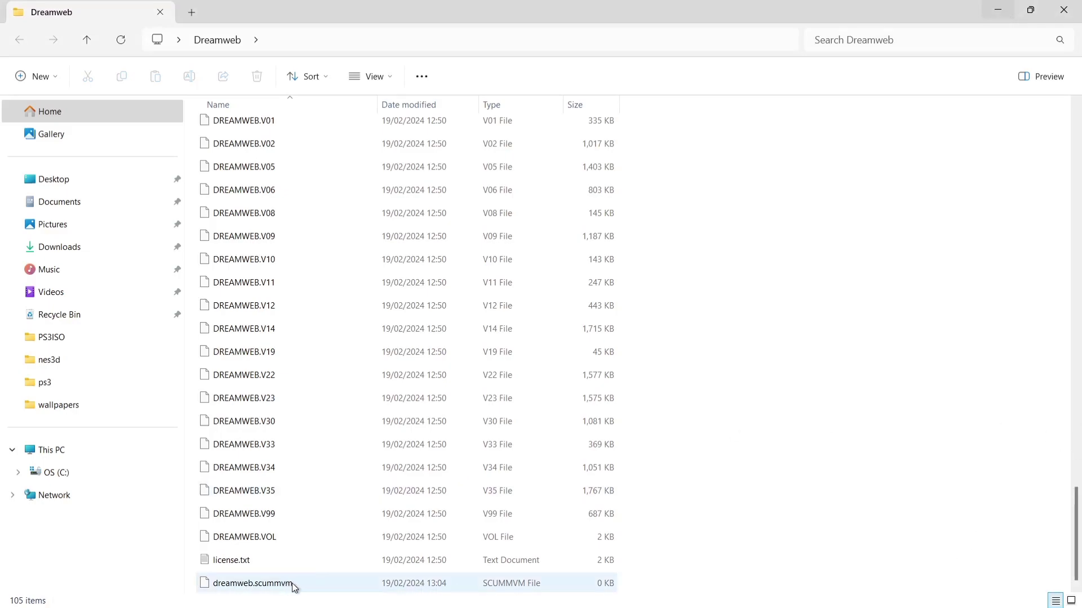
- Open dreamweb.scummvm in Notepad and paste the game ID 'dreamweb' into it
left_click(271, 586)
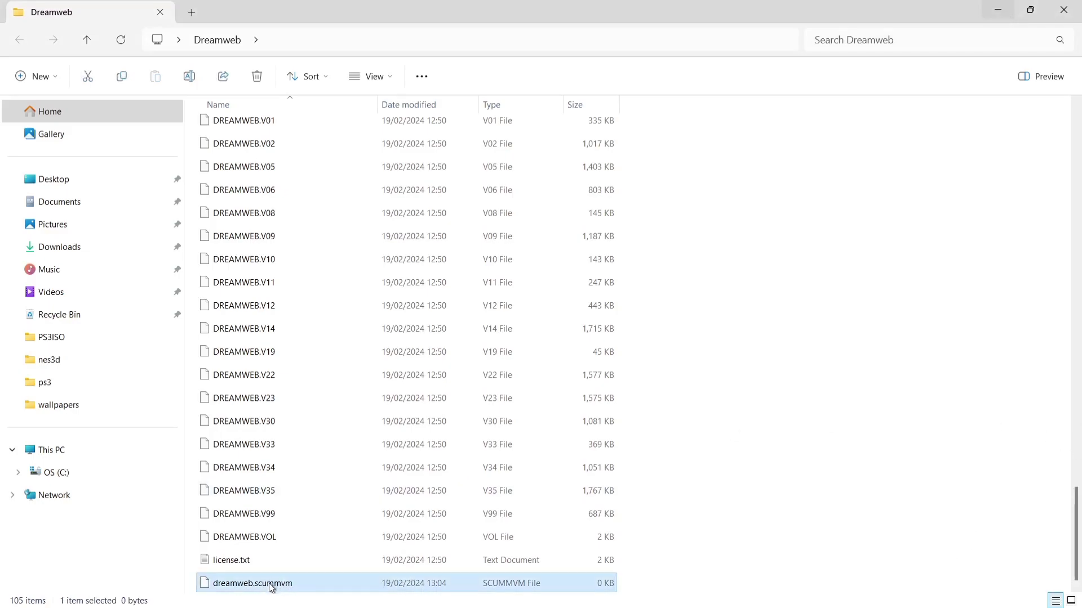
right_click(271, 587)
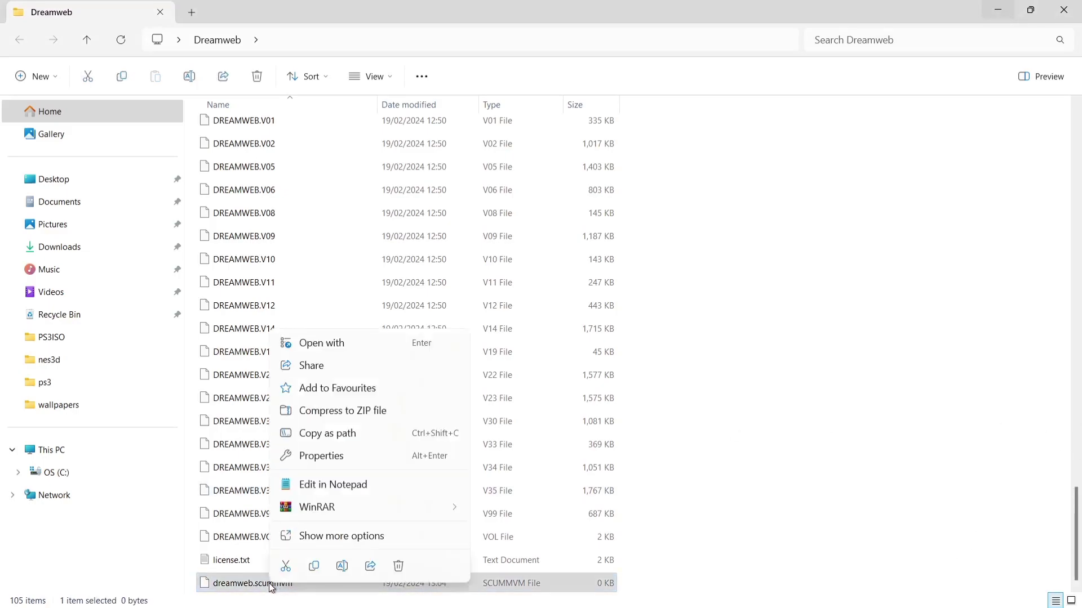
left_click(354, 487)
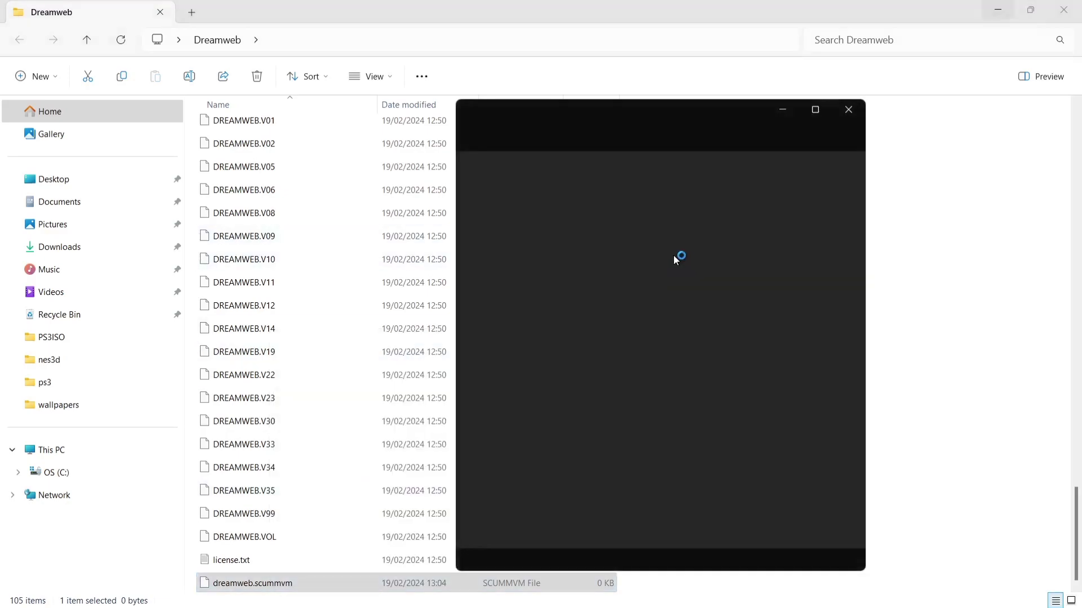
right_click(616, 218)
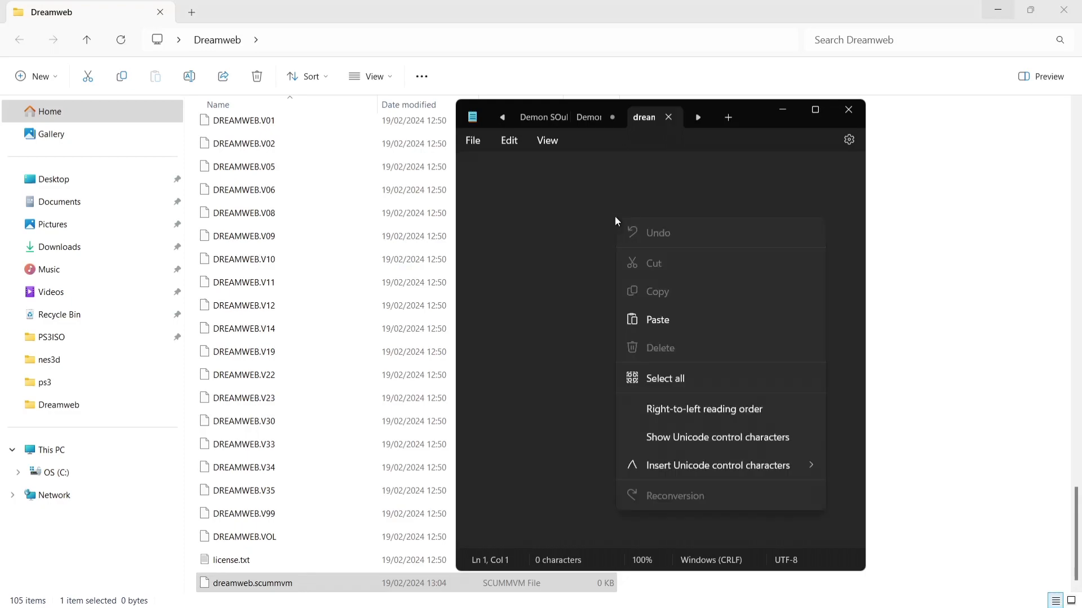
left_click(690, 326)
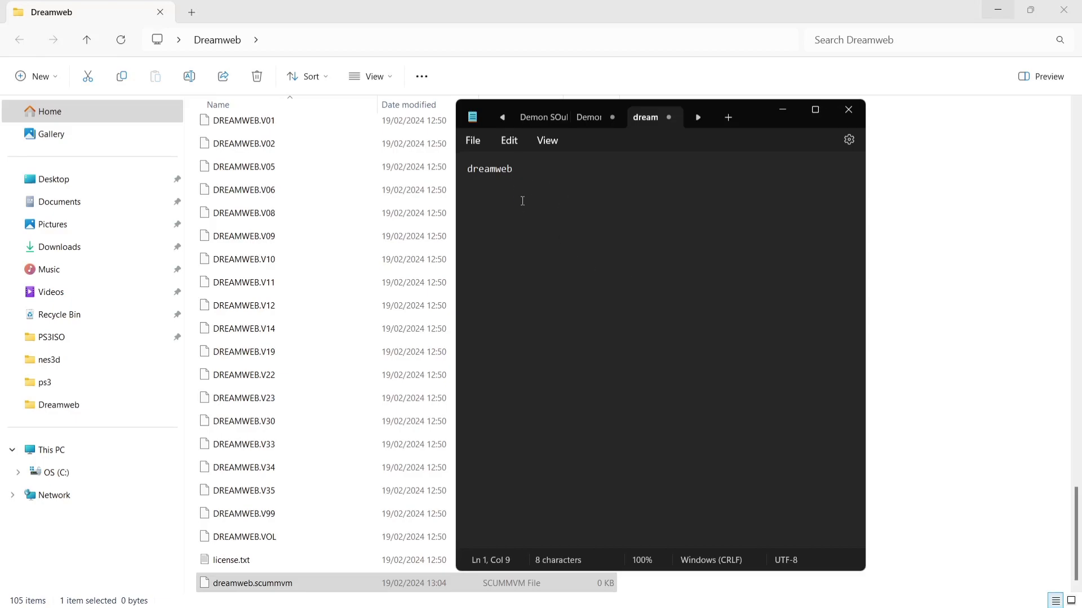
- Save the file, then close Notepad and the Dreamweb folder window
left_click(474, 144)
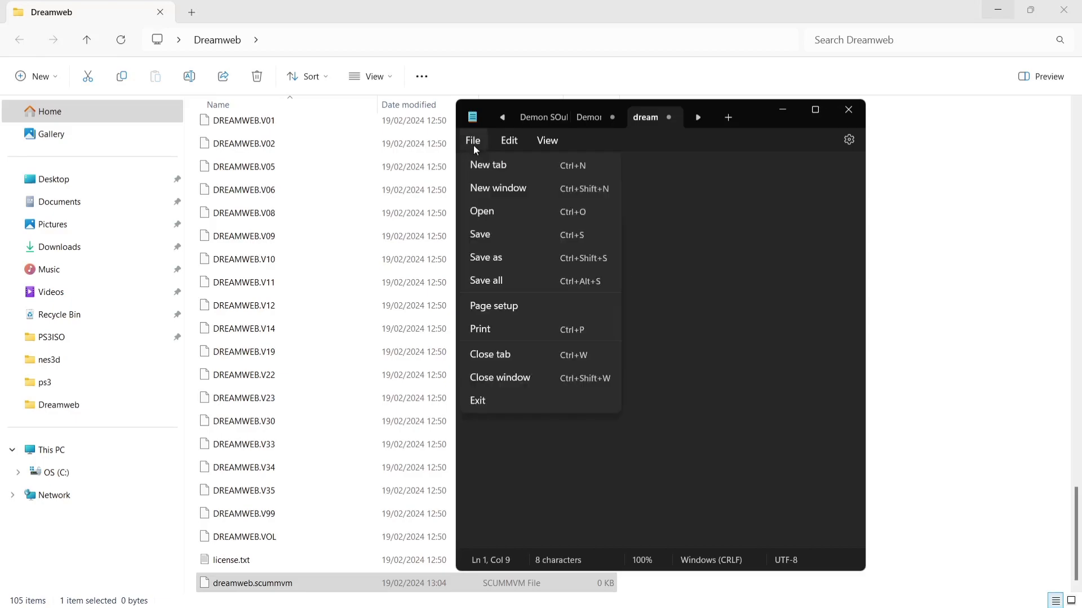
left_click(500, 229)
left_click(849, 110)
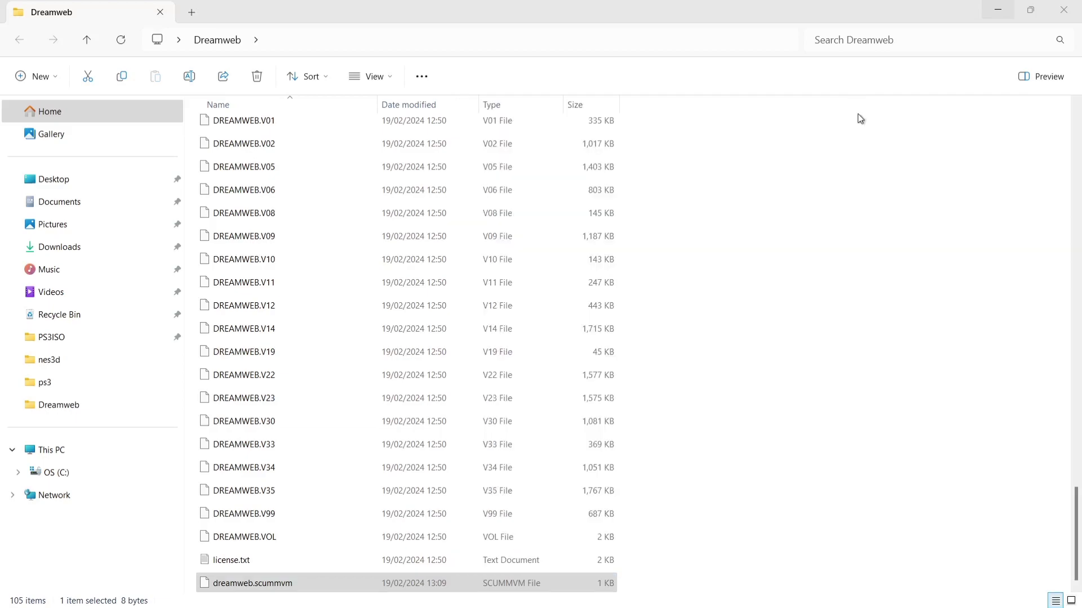
left_click(1063, 9)
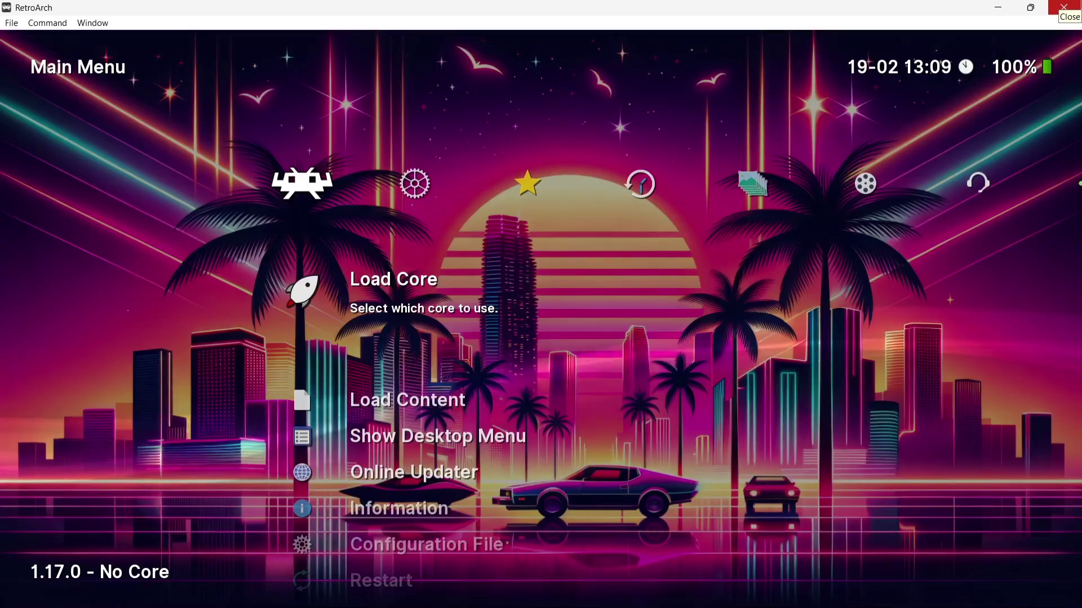
- Load the ScummVM core from RetroArch's Main Menu and start it
key("Return")
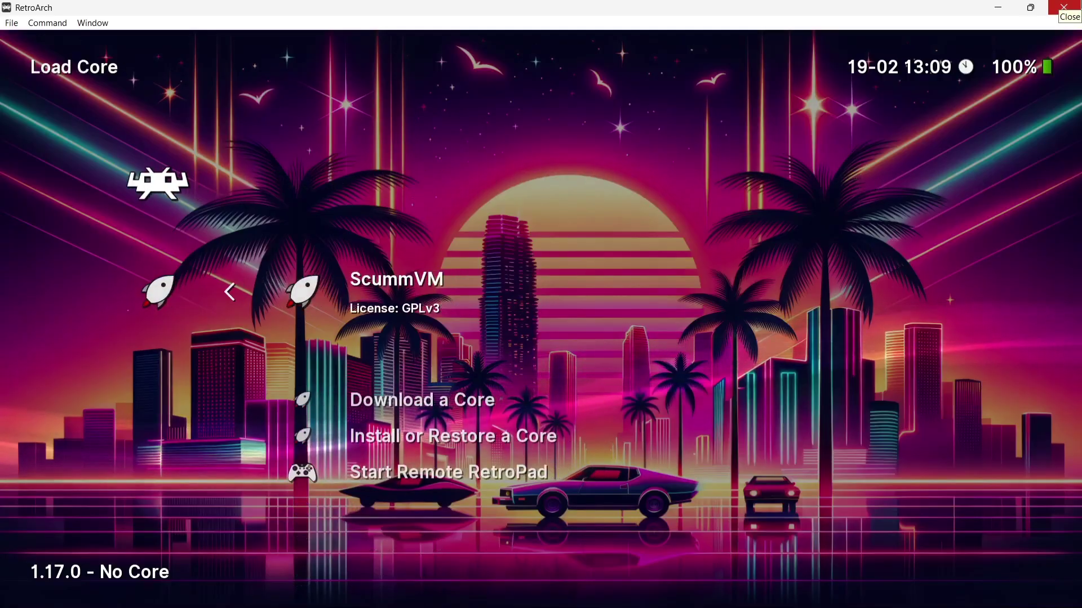
key("Return")
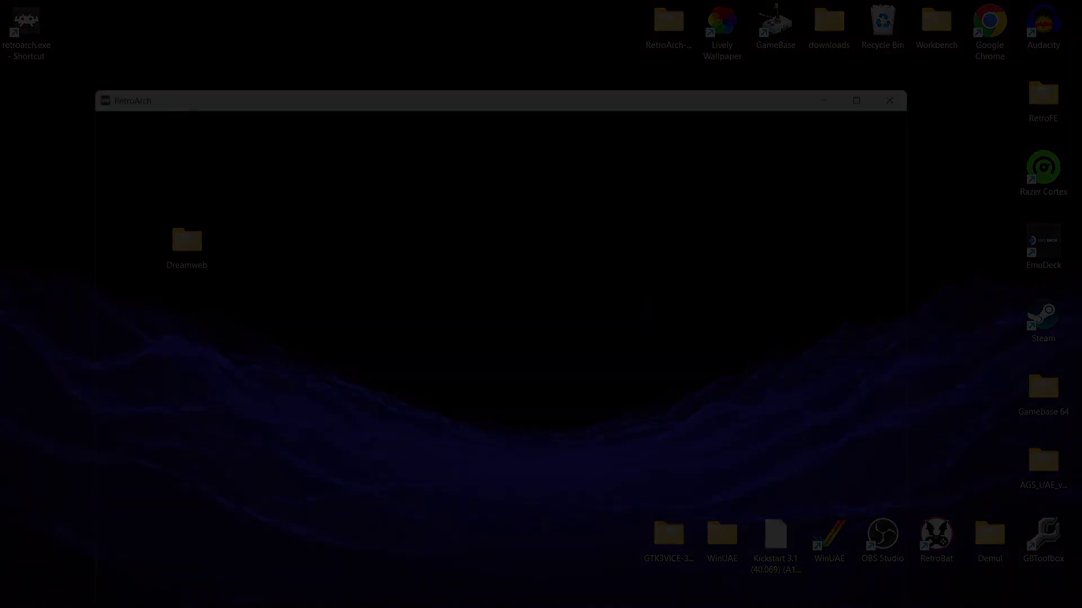
key("Return")
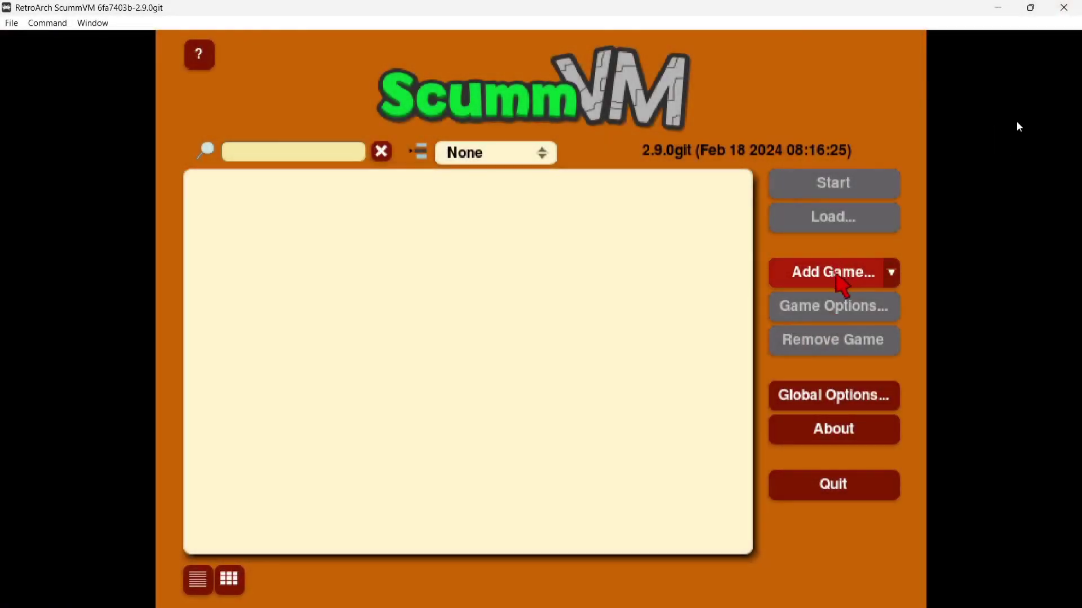
- Add a game by going up from scummvm/extra to the desktop and choosing the Dreamweb folder
left_click(839, 271)
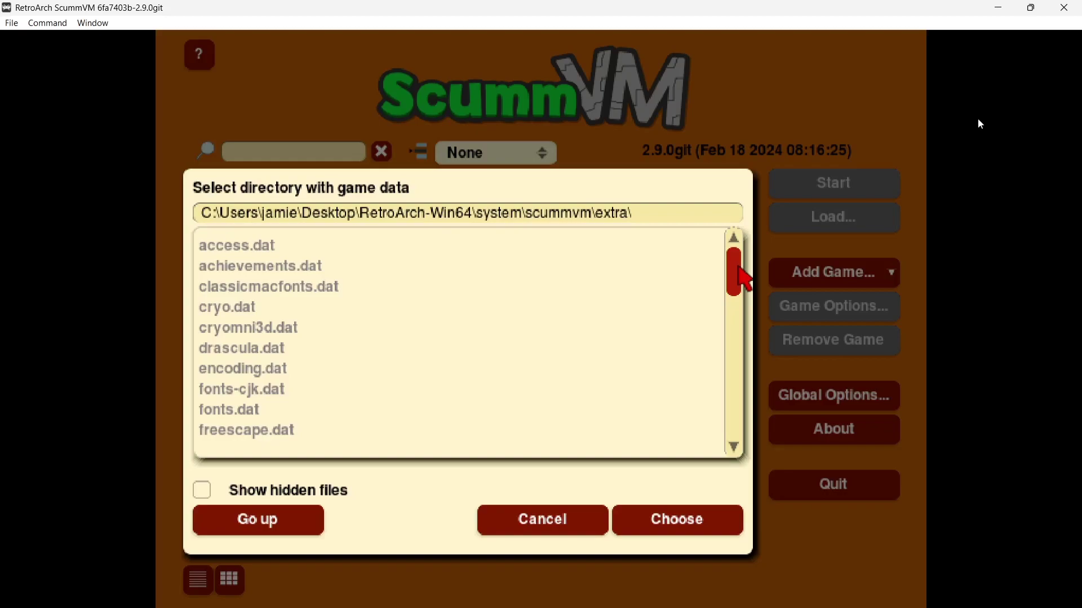
left_click(259, 520)
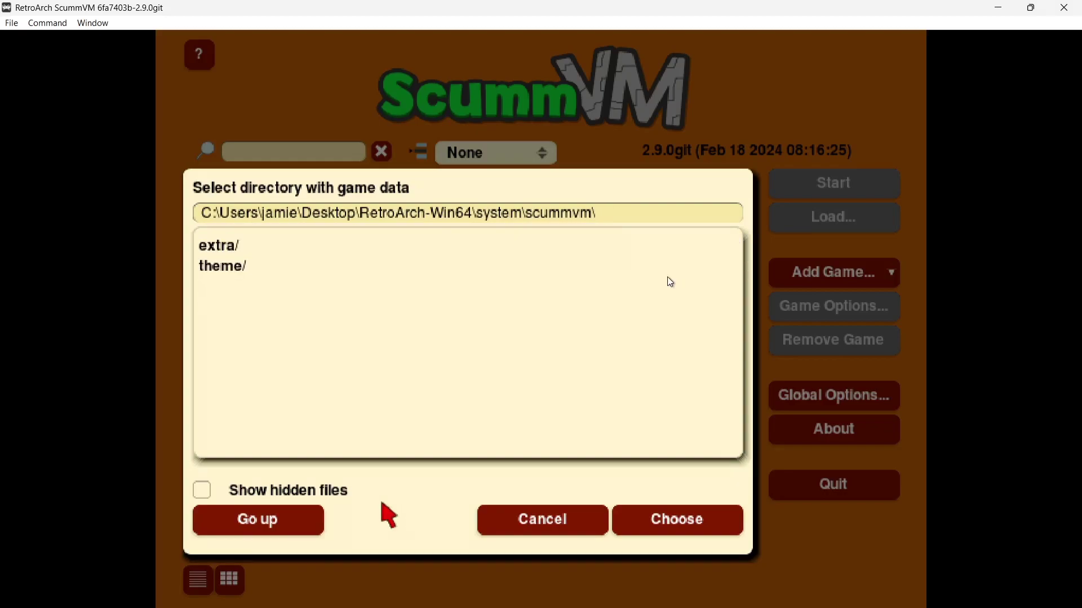
left_click(274, 523)
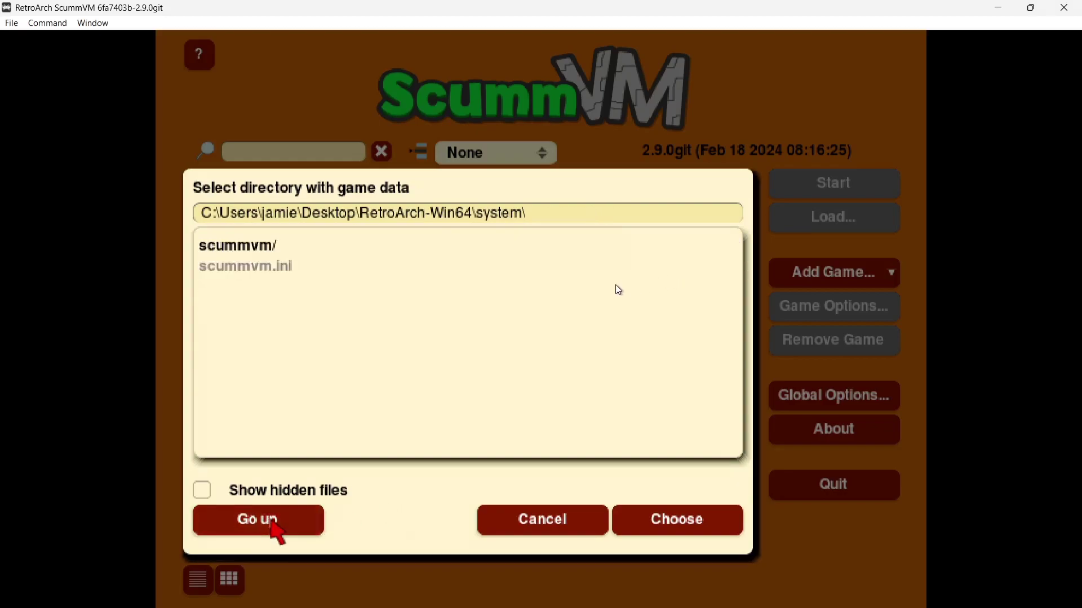
left_click(273, 522)
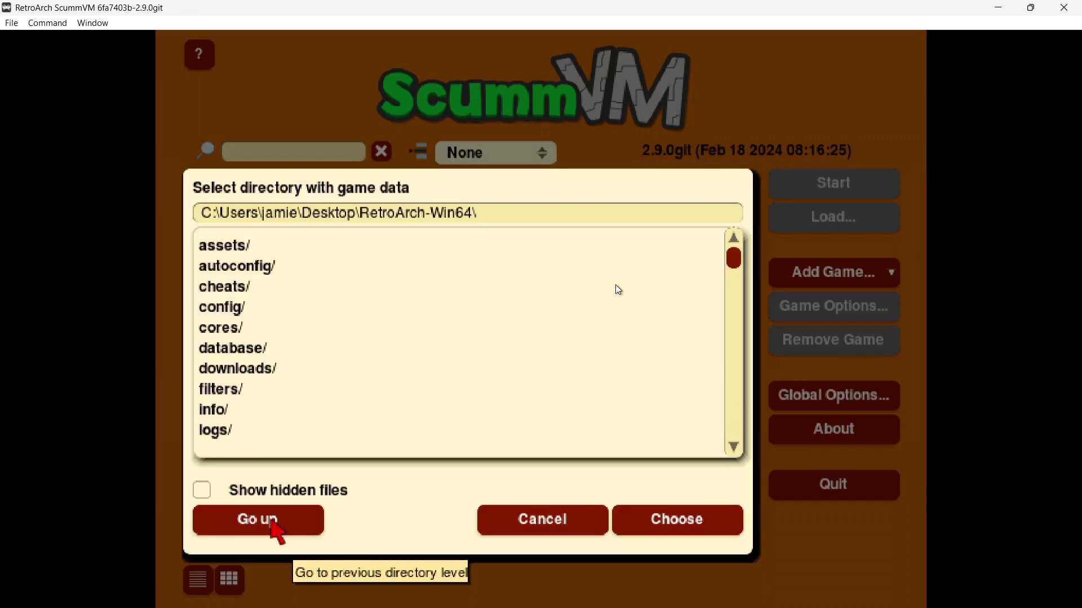
left_click(272, 523)
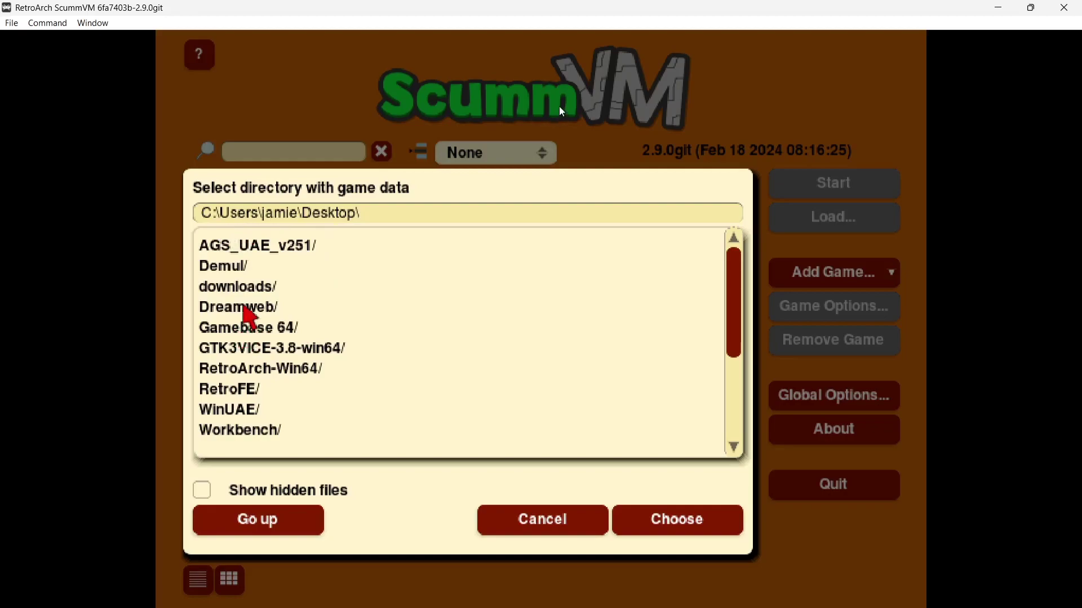
double_click(247, 310)
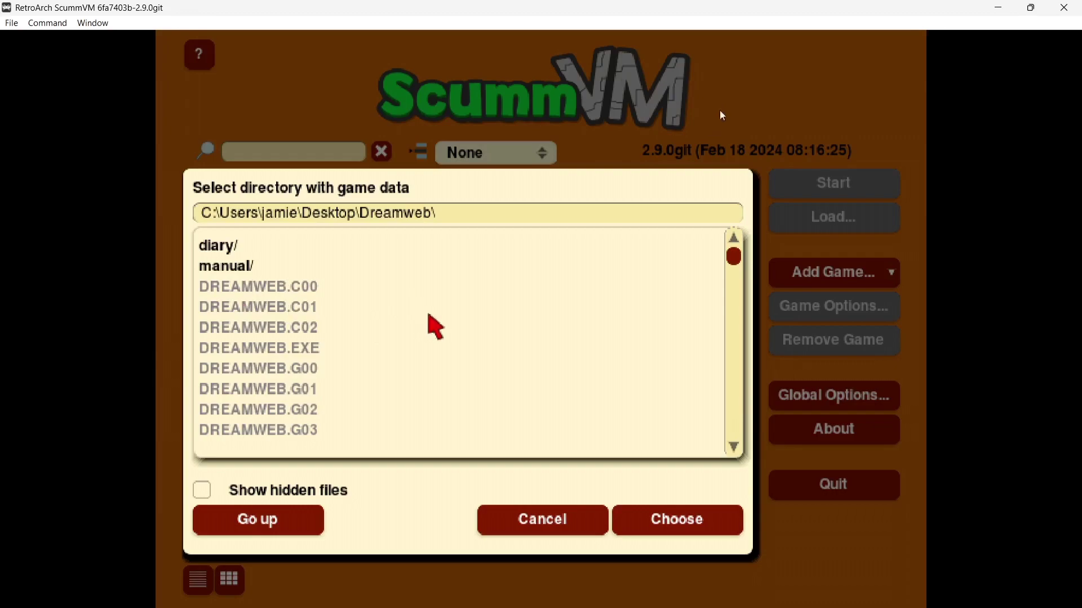
left_click(659, 521)
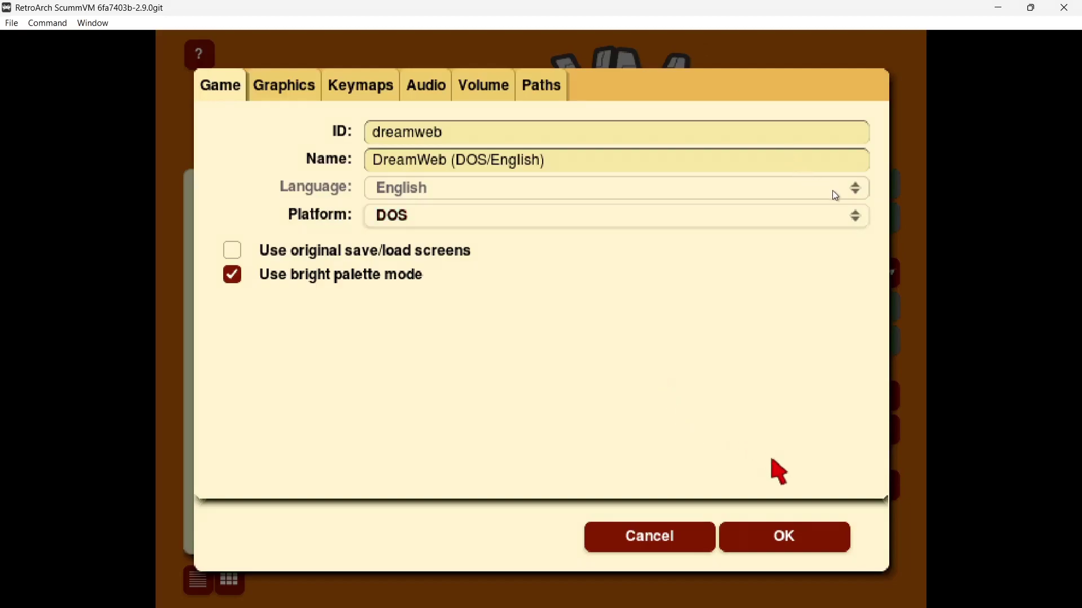
- Accept DreamWeb (DOS/English)'s game options and start DreamWeb from the launcher
left_click(797, 539)
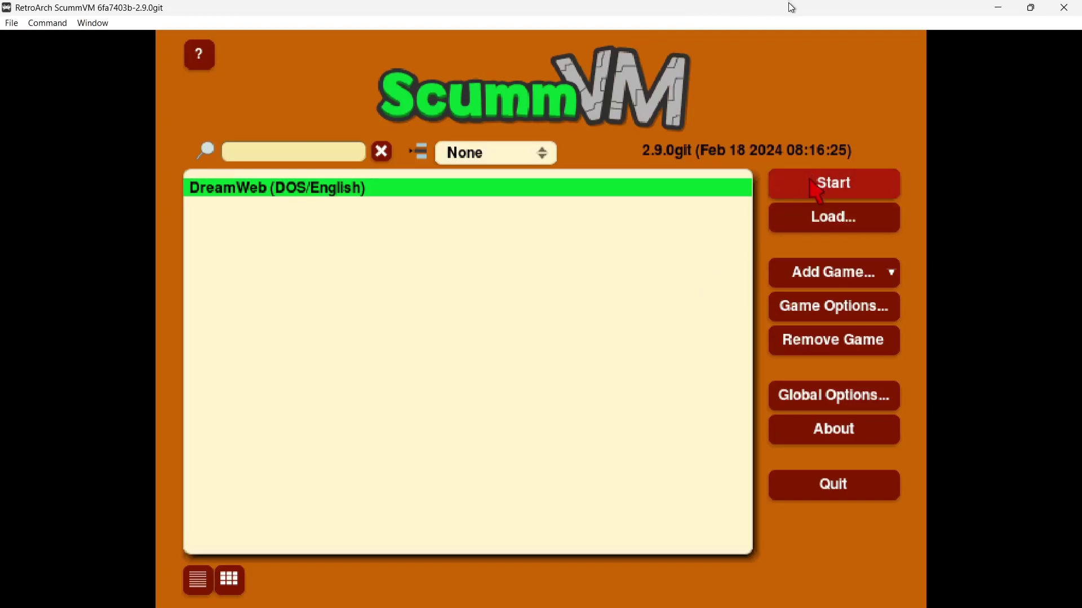
left_click(814, 186)
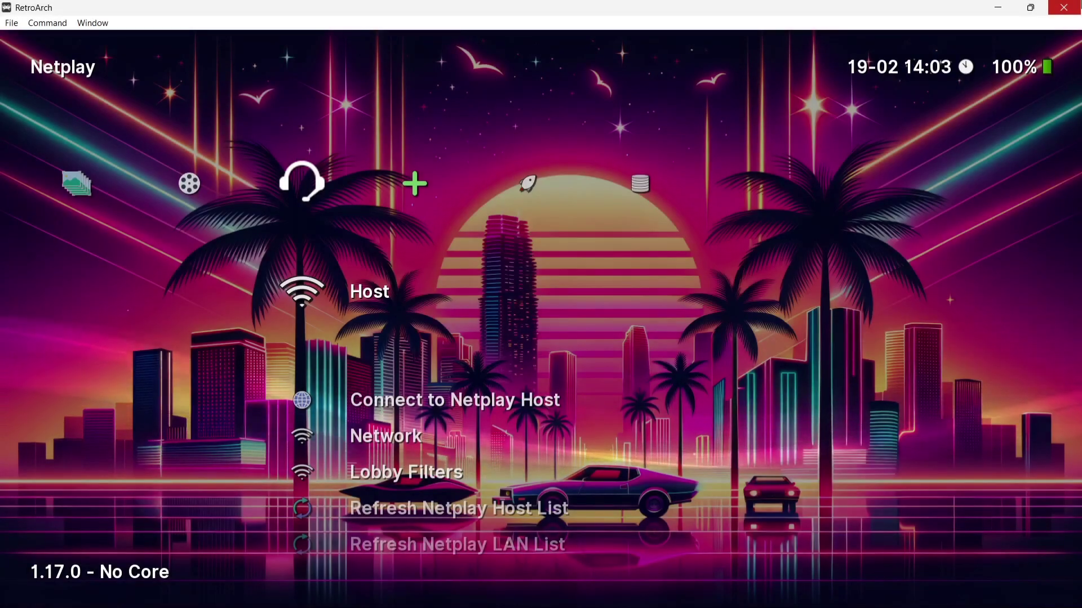
- Start Import Content > Scan Directory and browse through C:\Users to the home folder
key("Down")
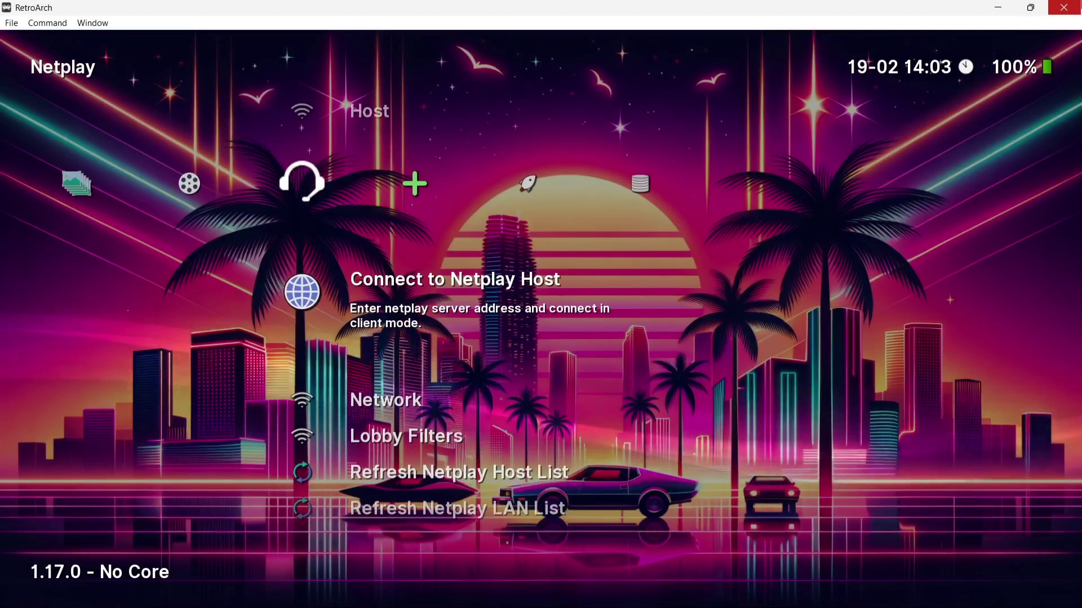
key("Right")
key("Return")
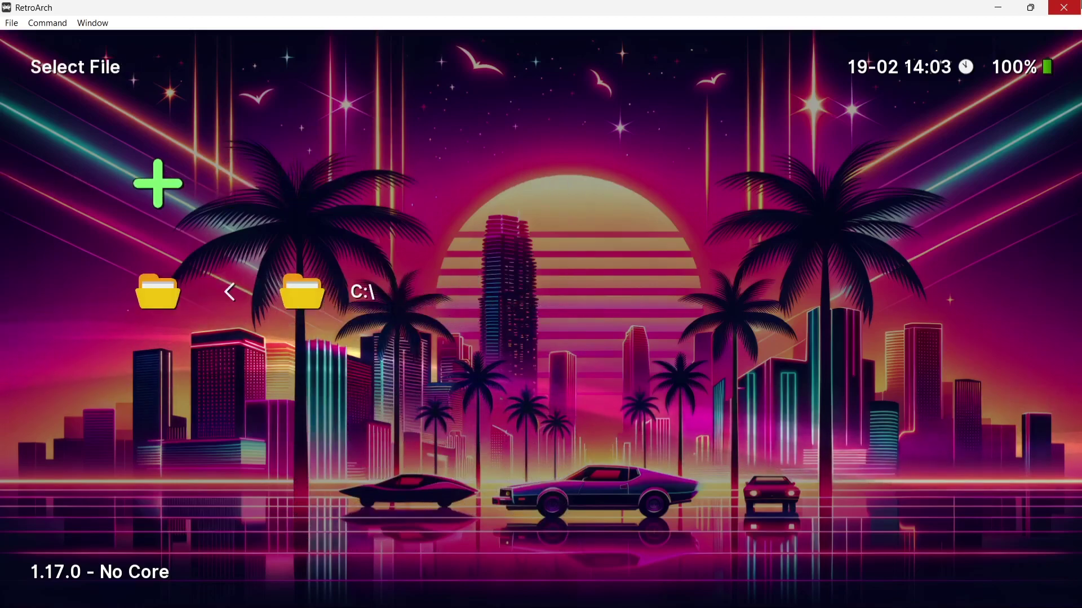
key("Return")
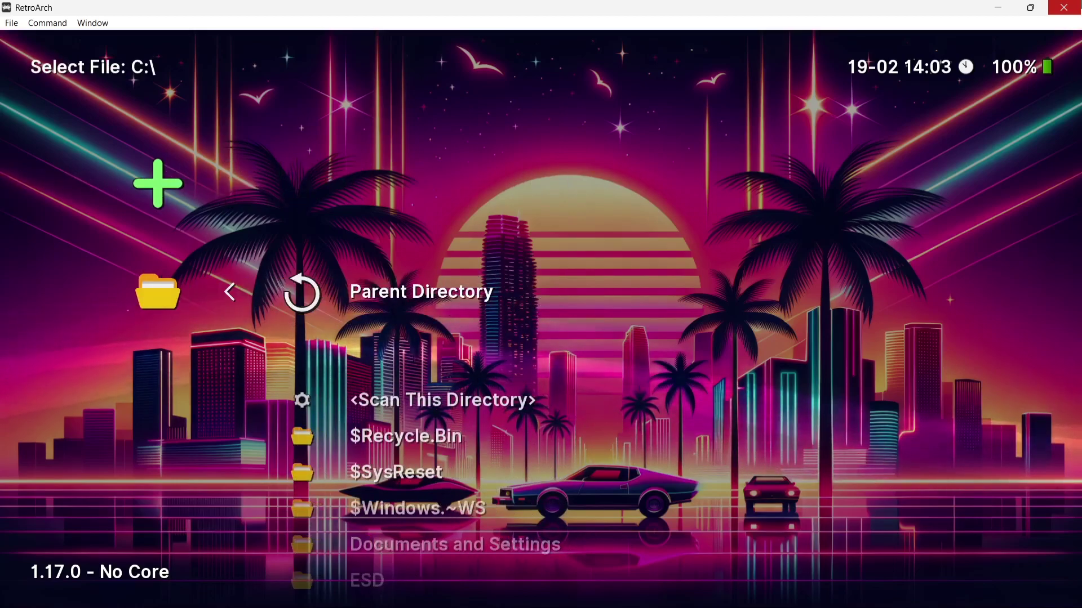
key("Up")
key("Up")
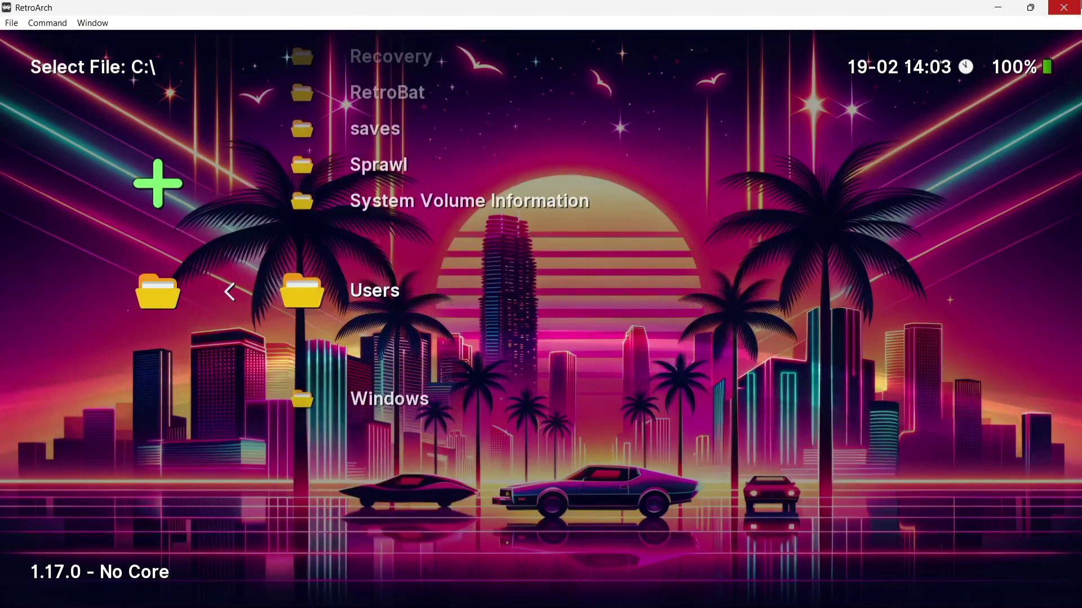
key("Return")
key("Down")
key("Down")
key("Down")
key("Down")
key("Down")
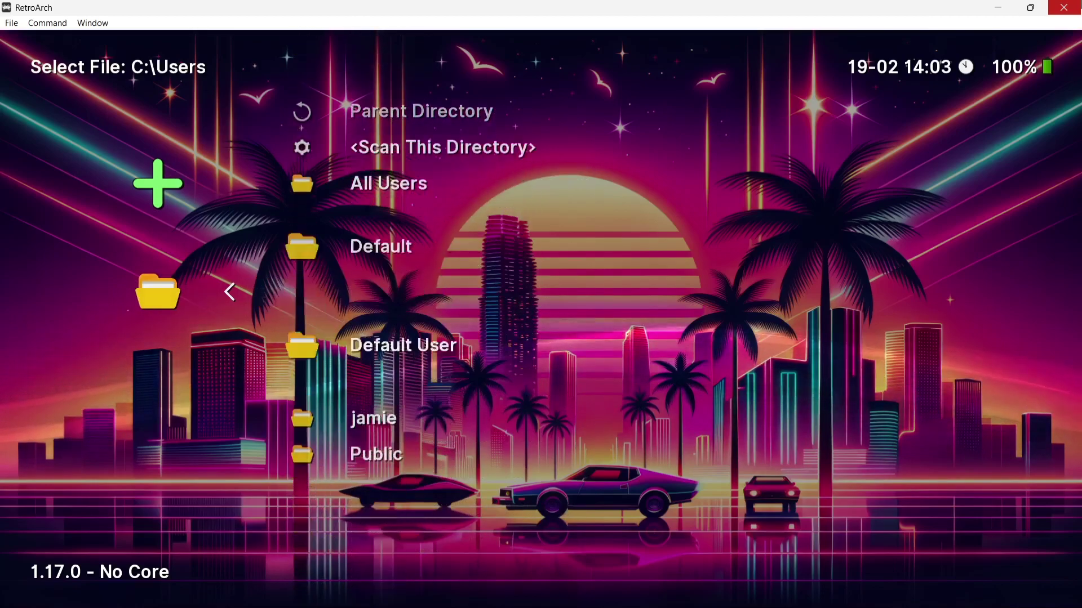
key("Return")
- Scan the Desktop\Dreamweb folder, then back out of the folder browser
key("Down")
key("Down")
key("Down")
key("Down")
key("Down")
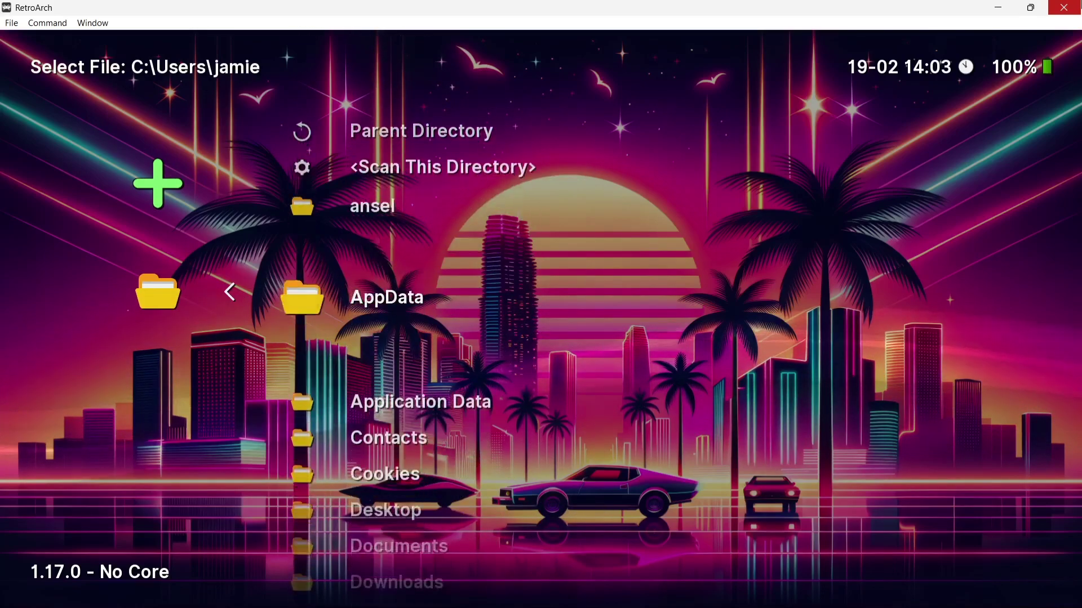
key("Down")
key("Return")
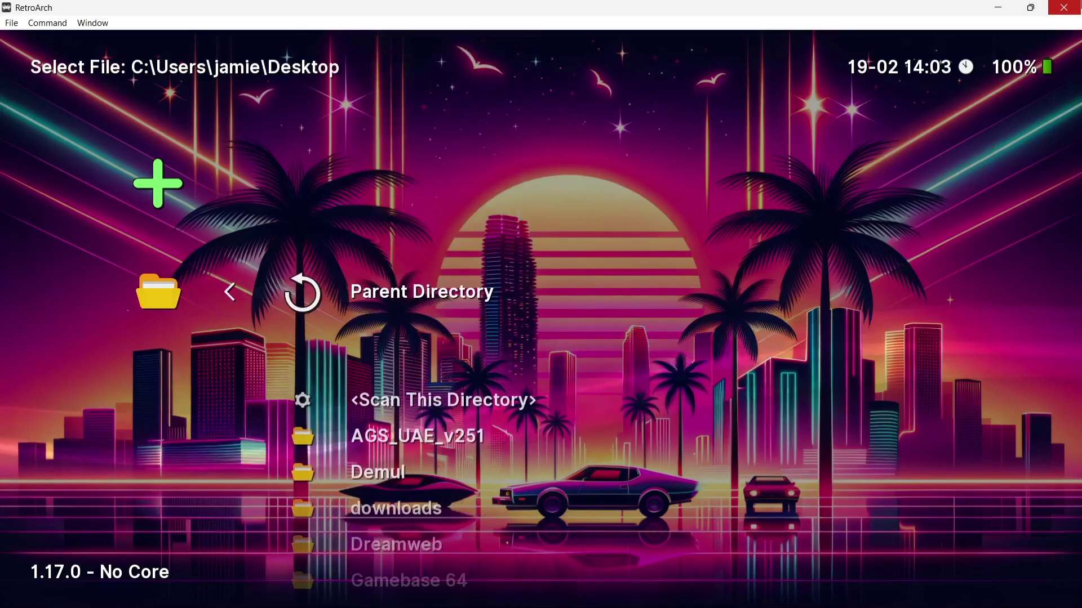
key("Down")
key("Down")
key("Down")
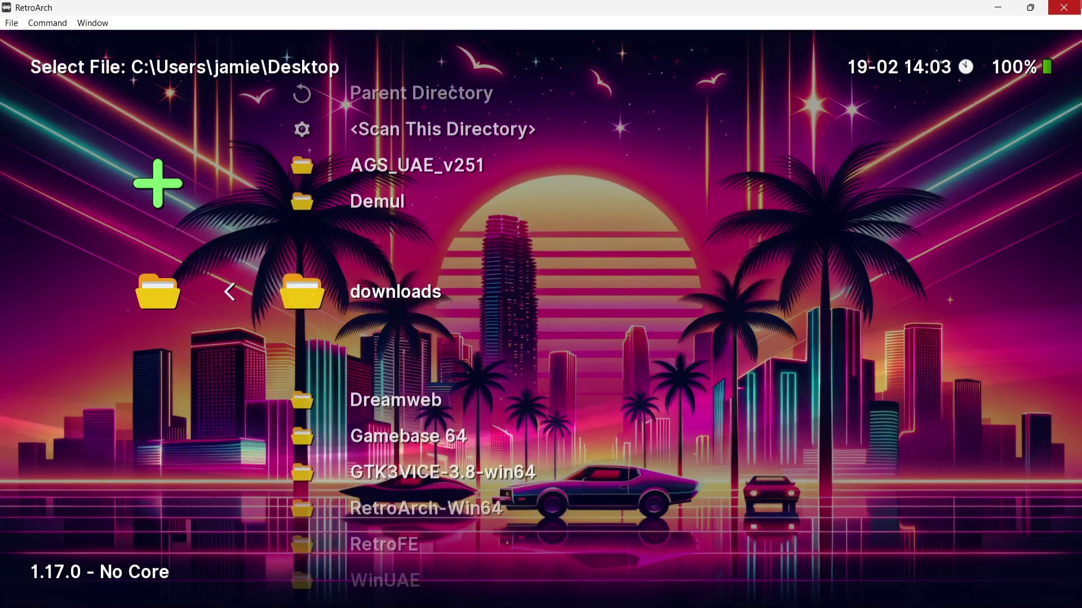
key("Return")
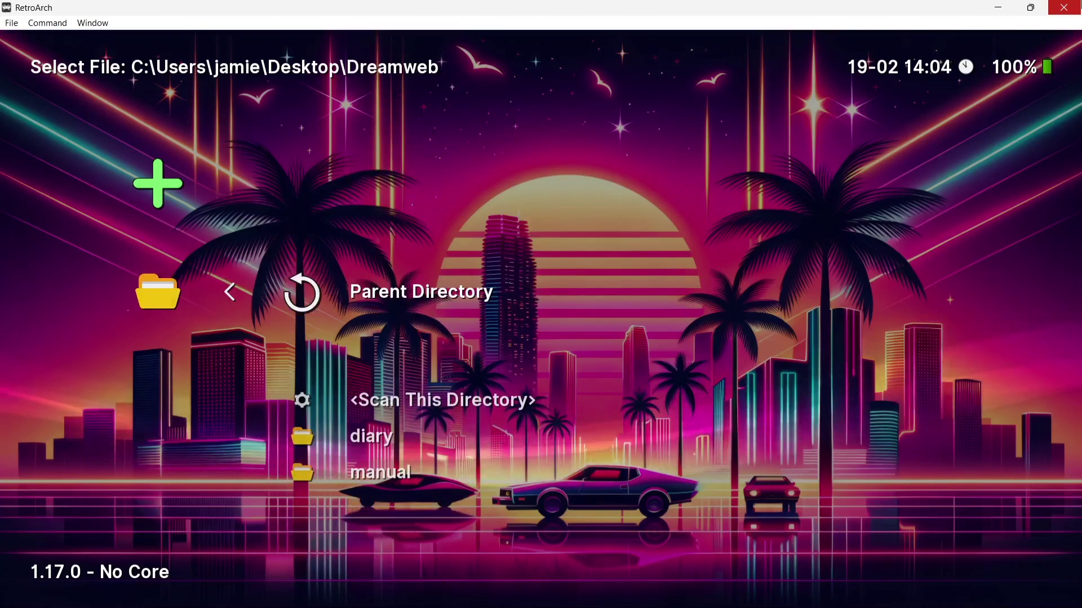
key("Down")
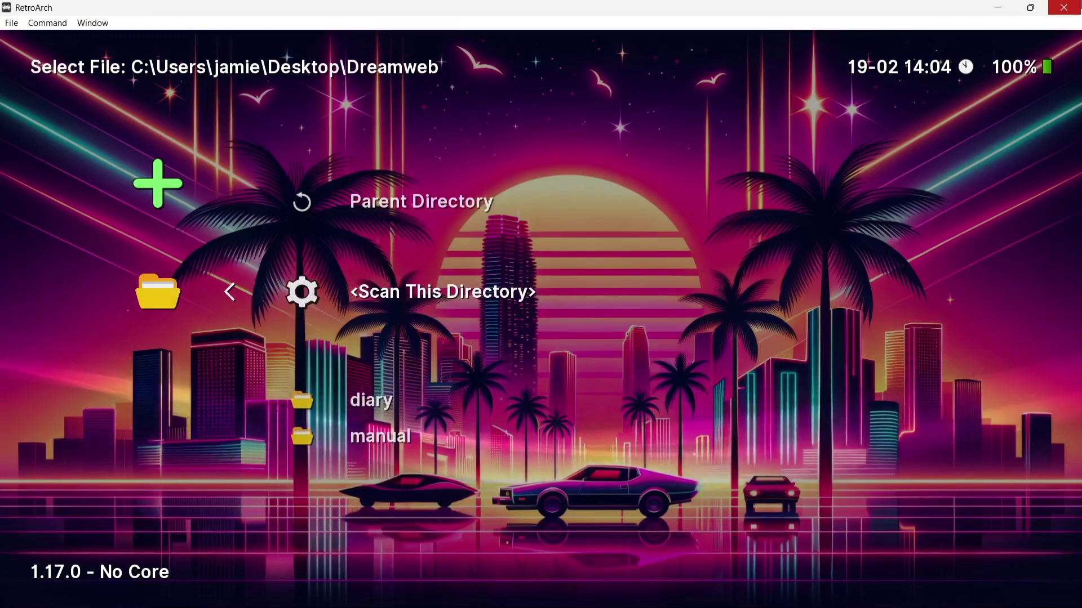
key("Return")
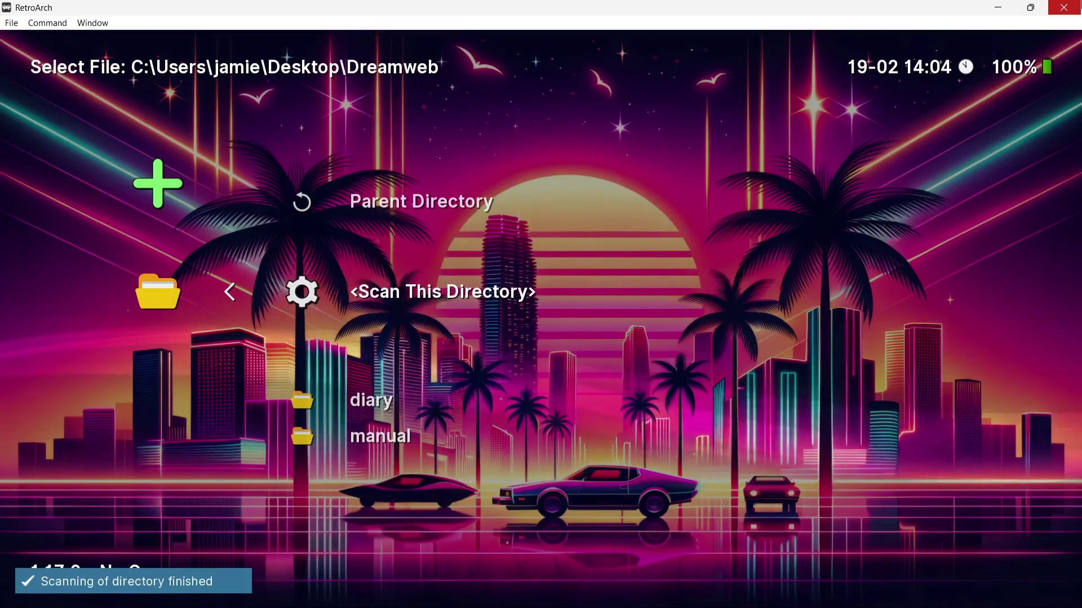
key("BackSpace")
key("BackSpace")
key("BackSpace")
key("BackSpace")
key("BackSpace")
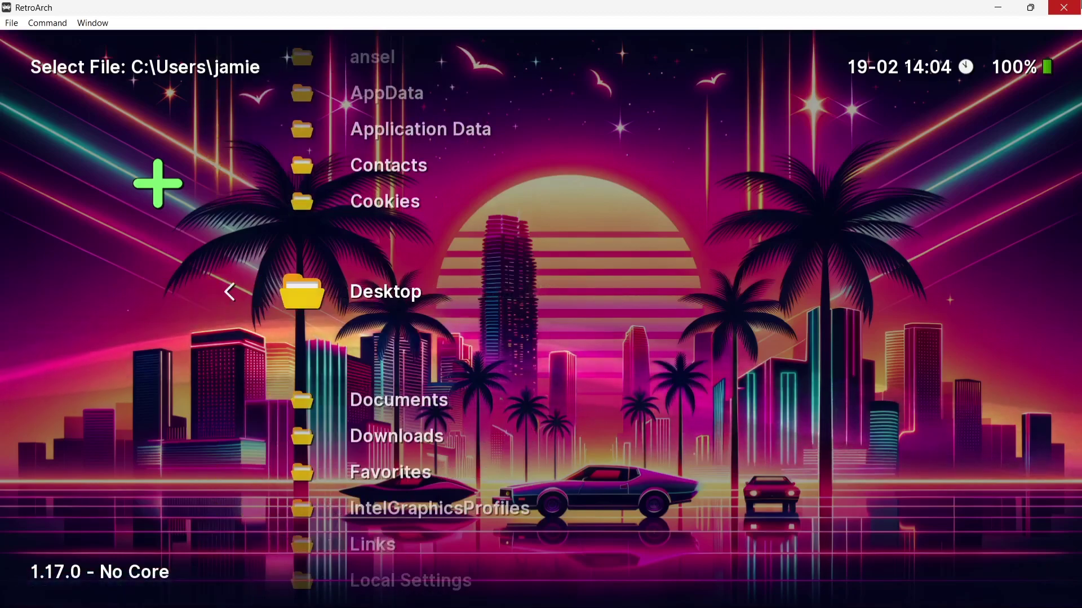
key("BackSpace")
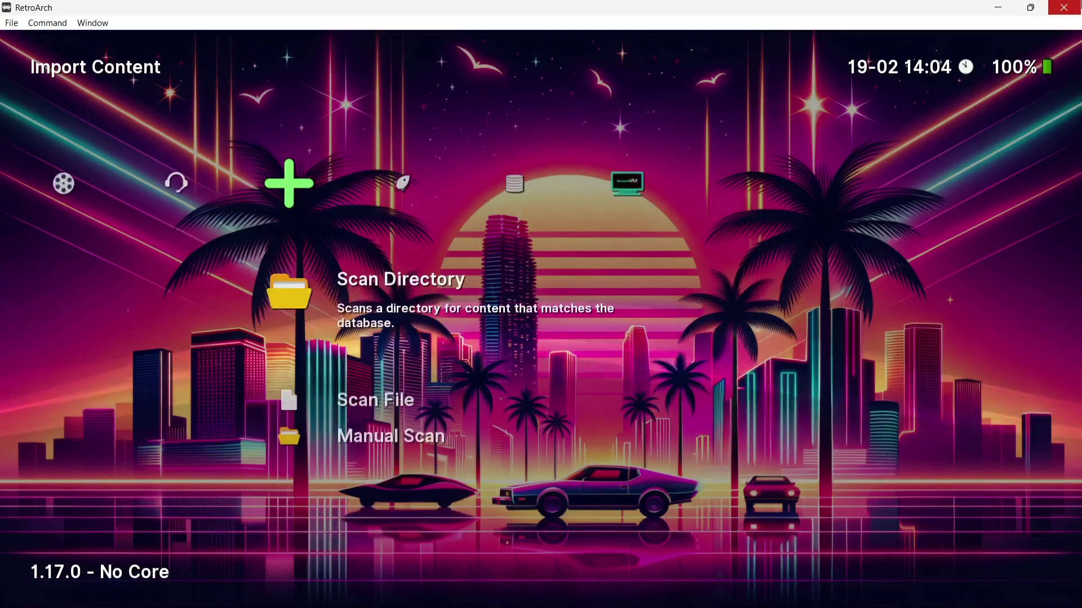
- Run the first DreamWeb (DOS) entry in the ScummVM playlist with the ScummVM core
key("Right")
key("Right")
key("Right")
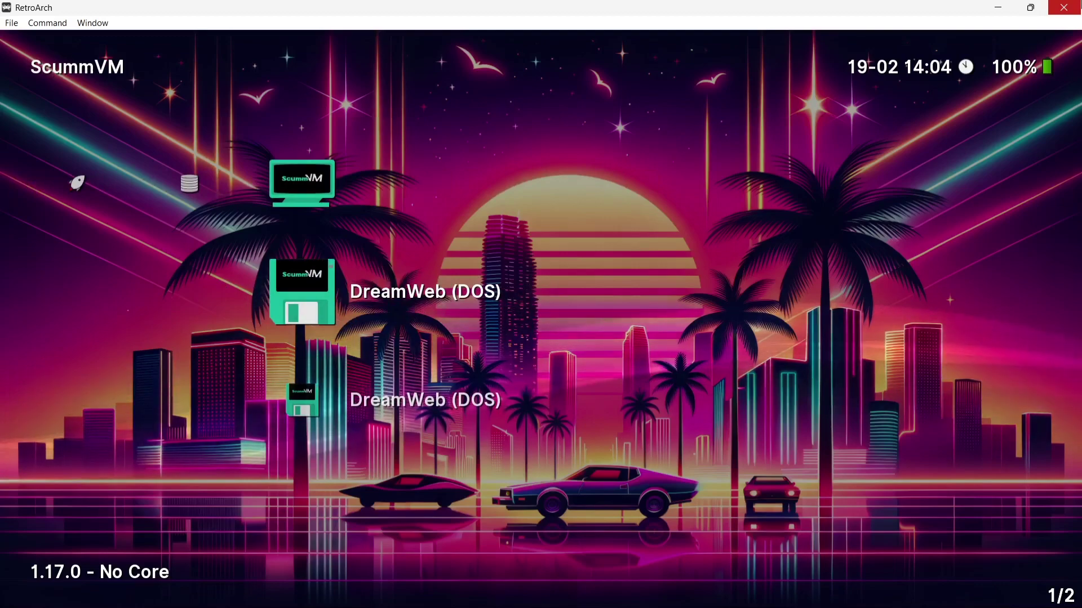
key("Down")
key("Up")
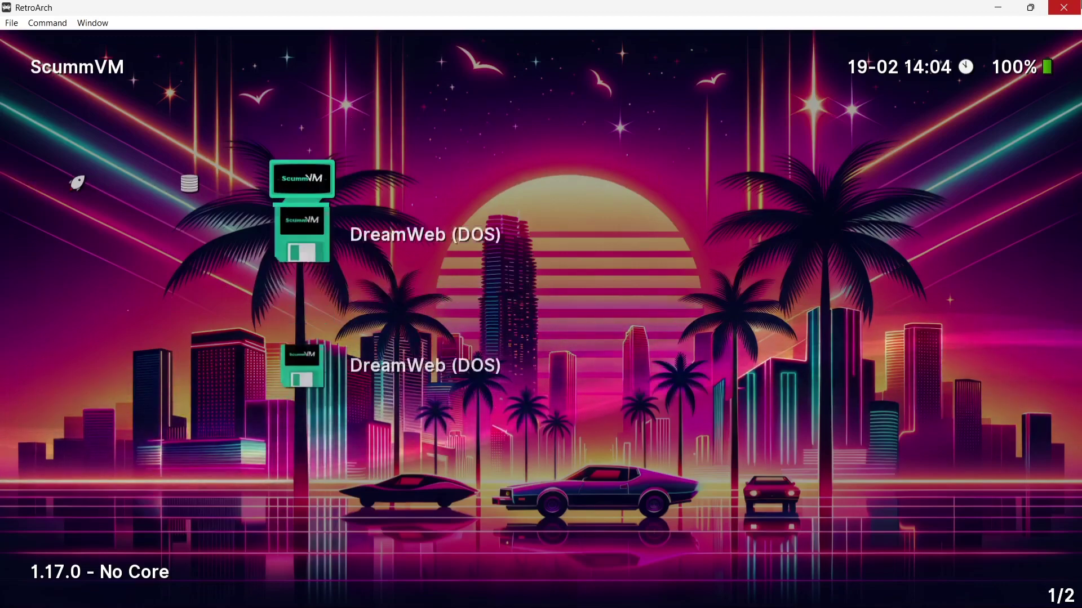
key("Return")
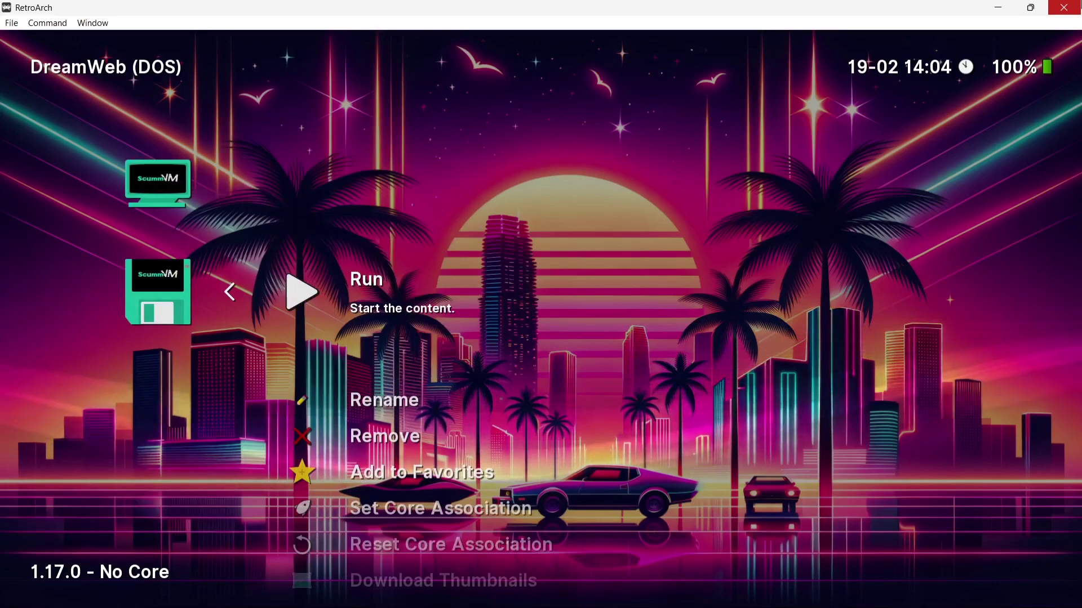
key("Return")
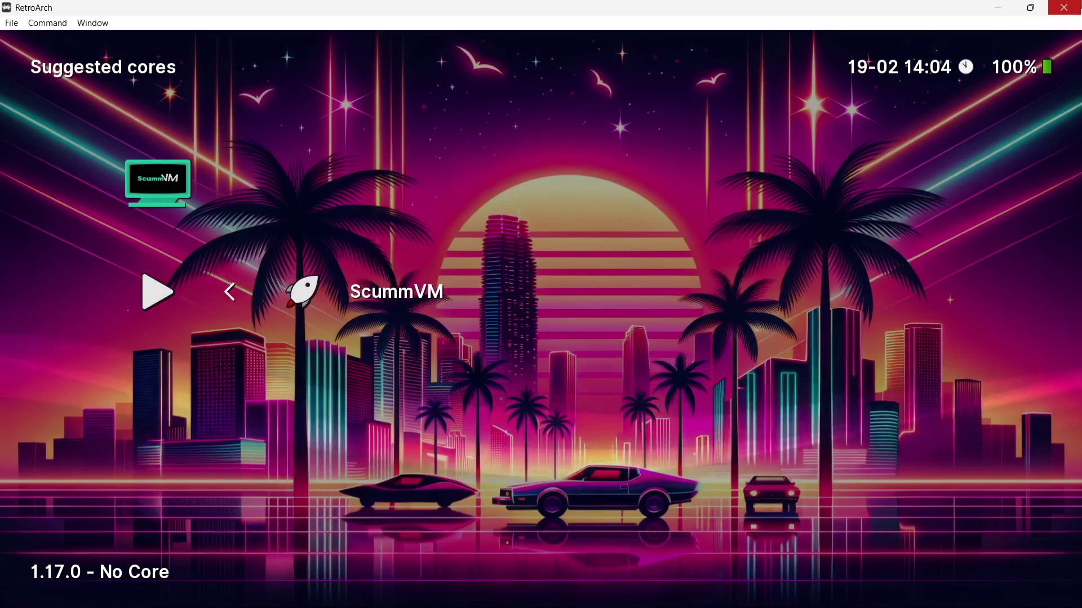
key("Return")
key("Return")
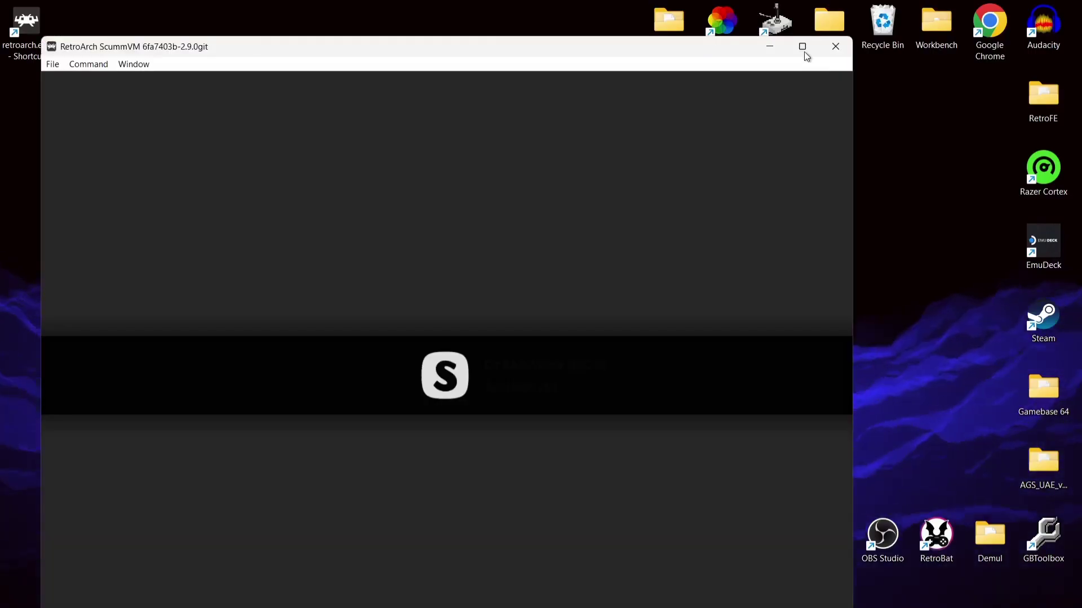
left_click(803, 46)
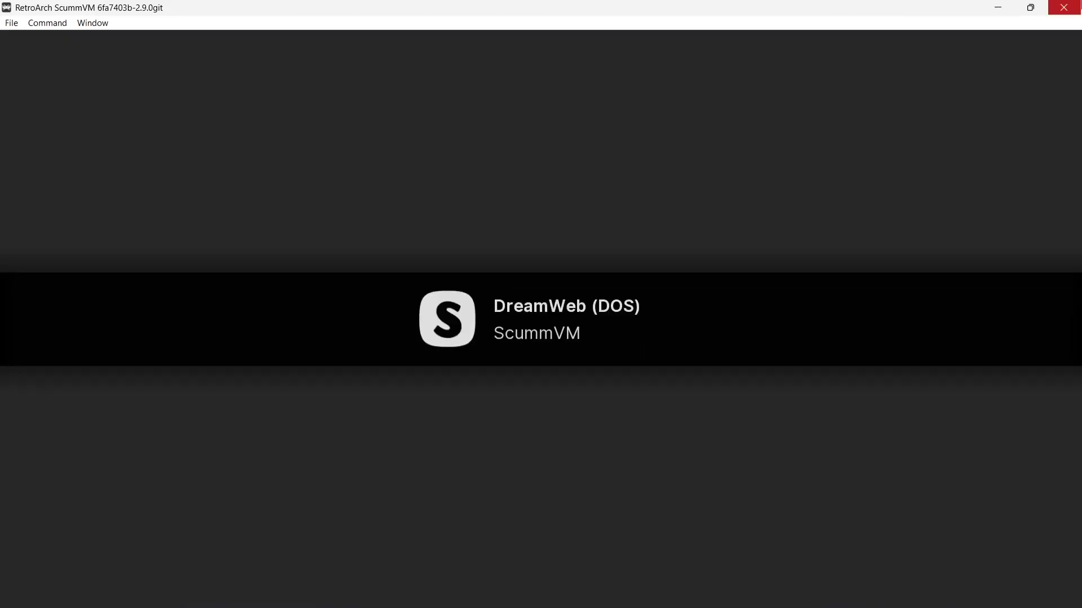